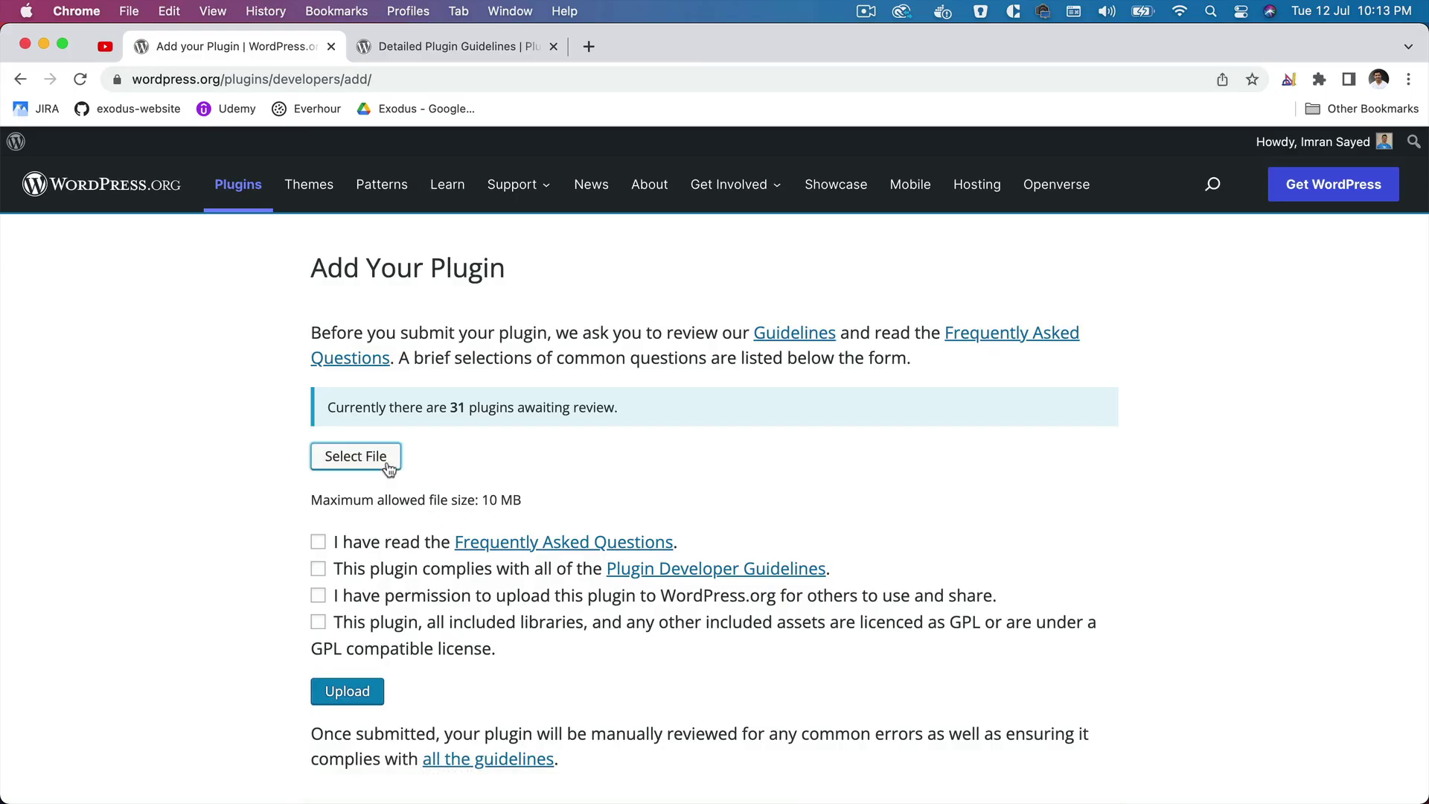
# - Select aquila-features.zip from the imransayed home folder as the plugin upload file
pyautogui.click(386, 461)
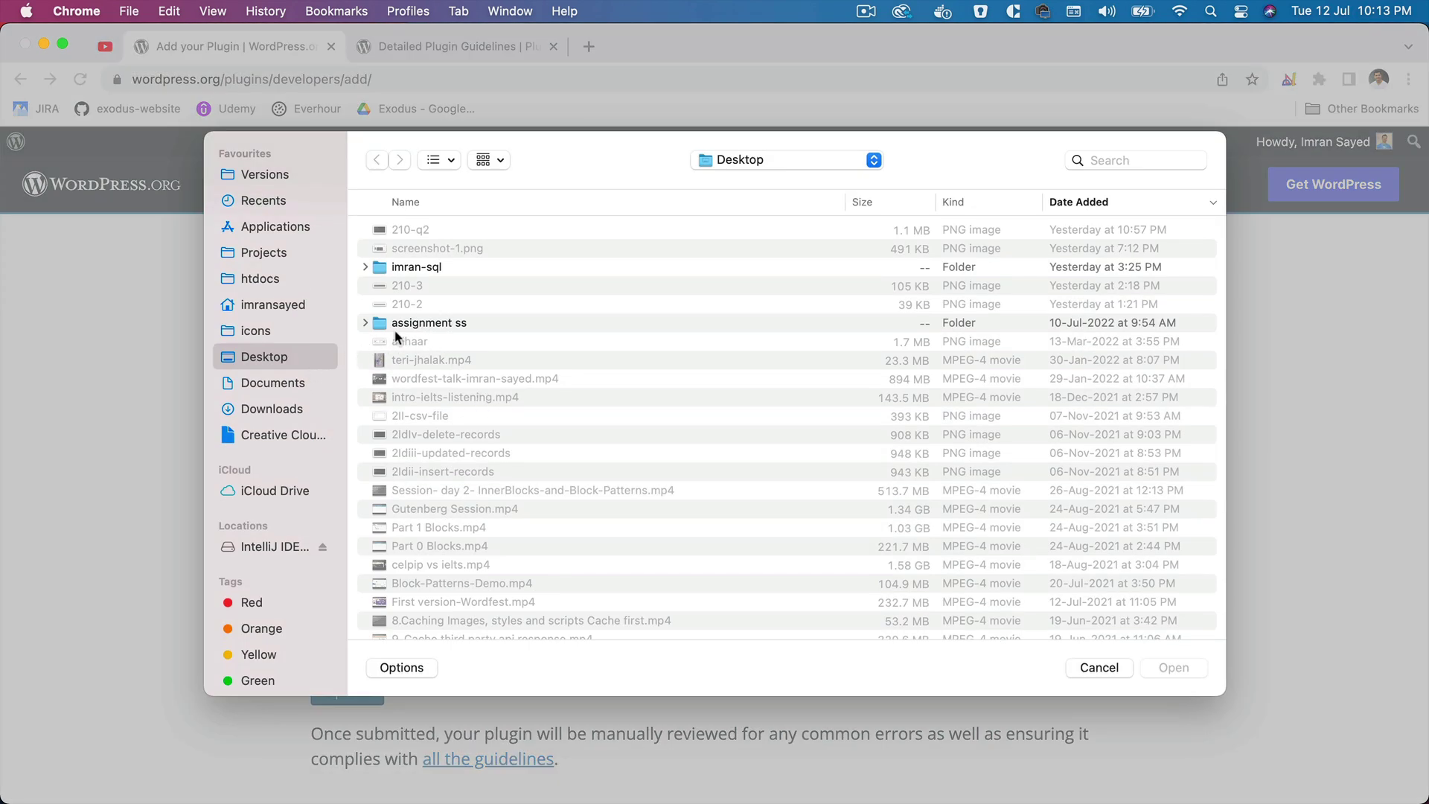
pyautogui.click(287, 305)
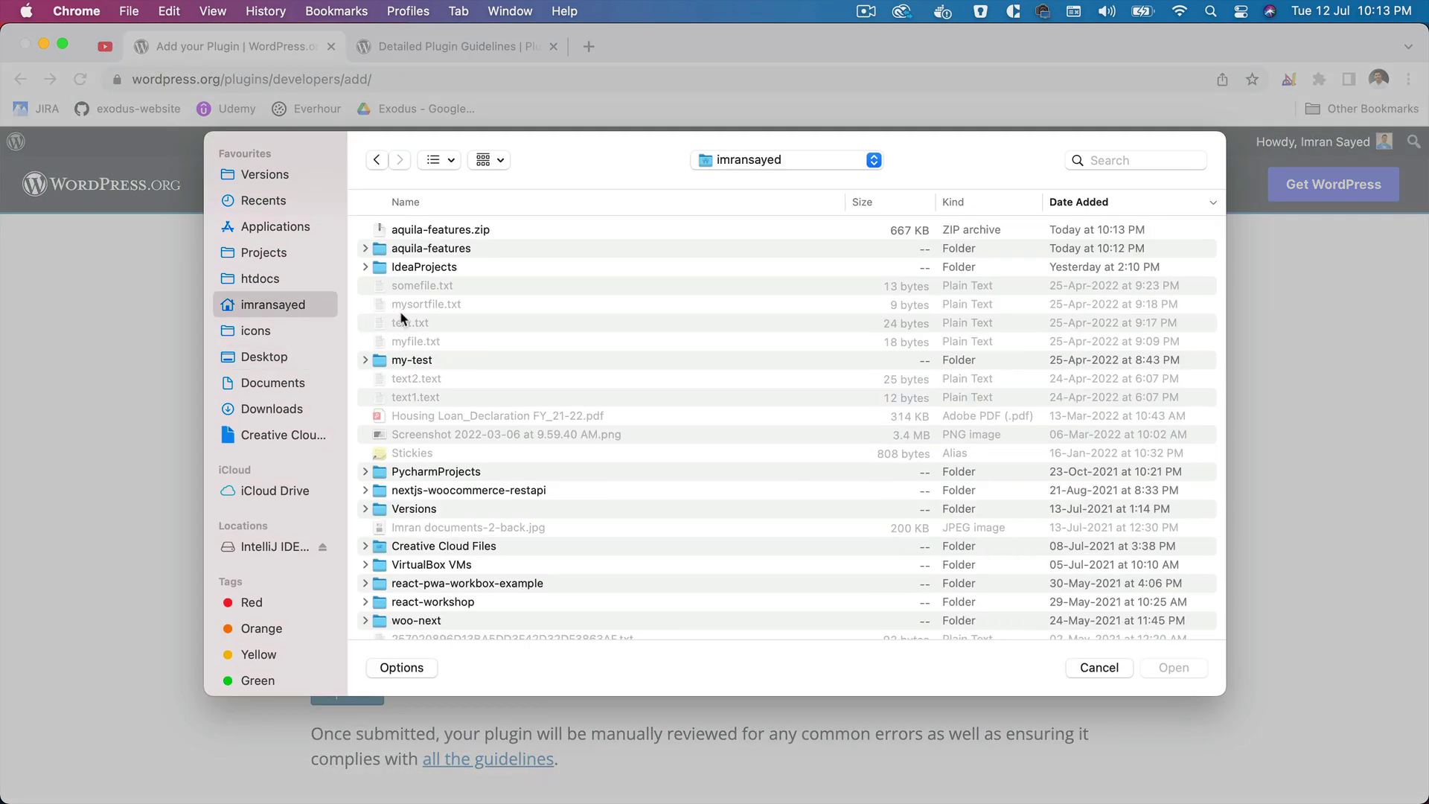
pyautogui.click(442, 230)
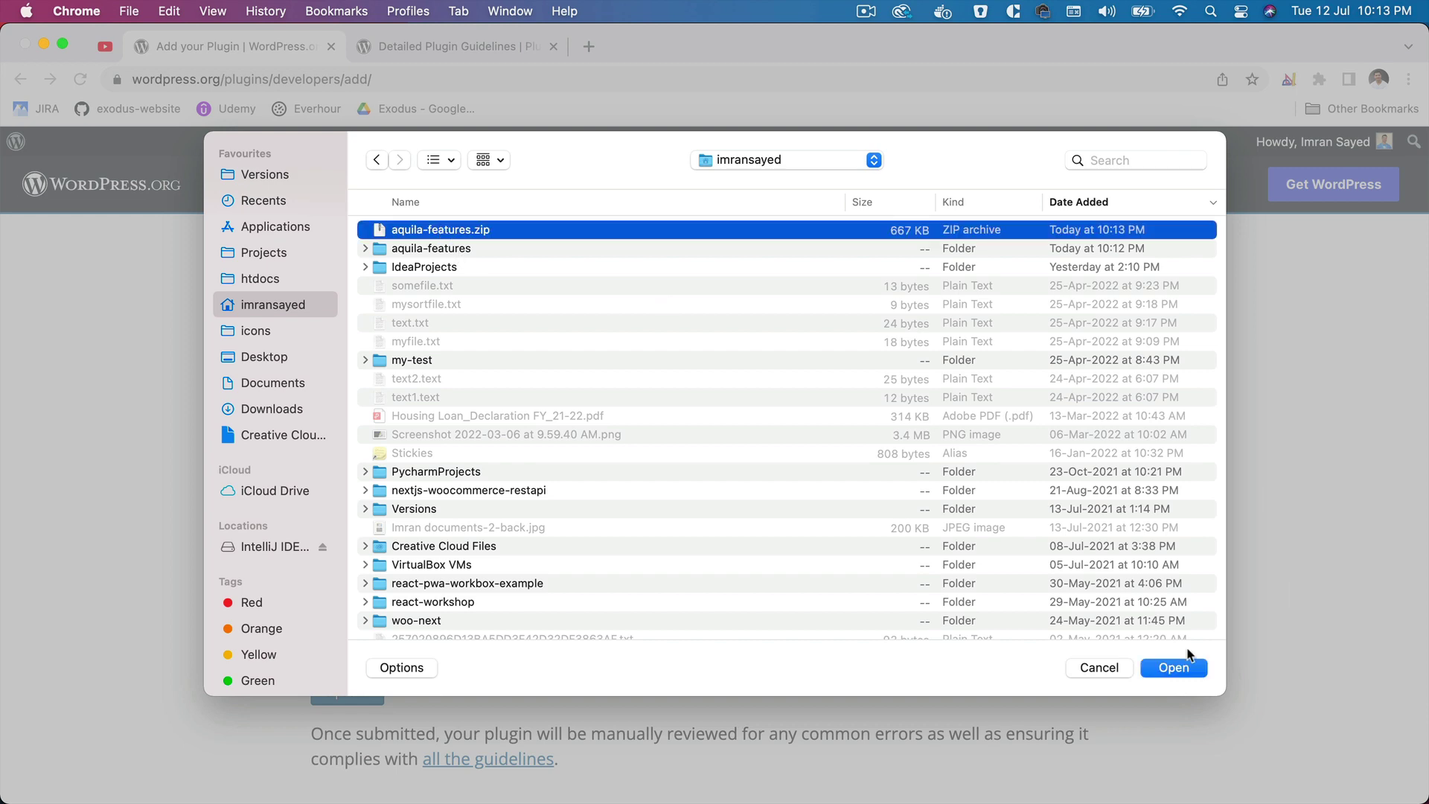
pyautogui.click(1174, 668)
pyautogui.scroll(-3, 526, 663)
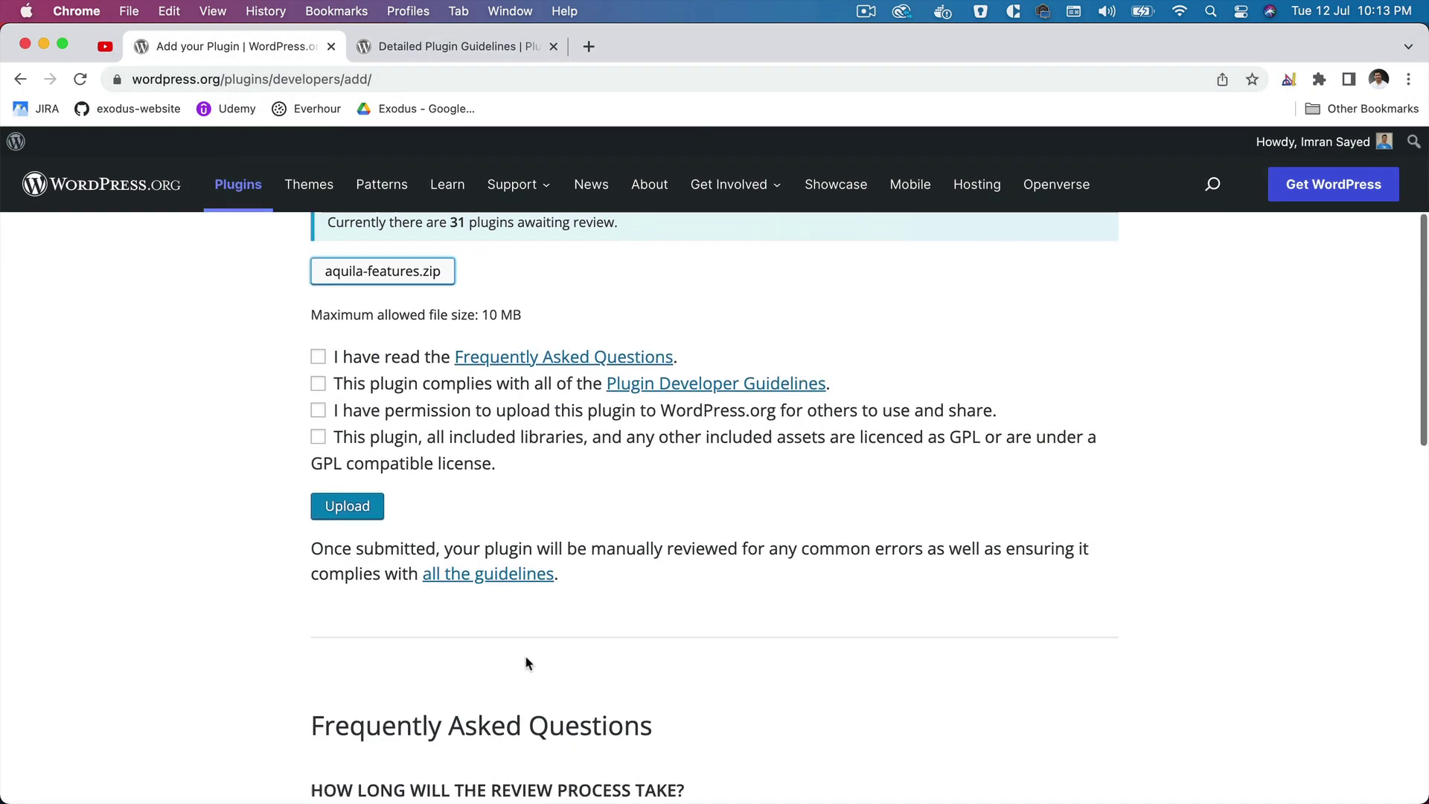
# - Accept the FAQ, guidelines, permission and GPL agreements, then submit the zip for review
pyautogui.click(319, 356)
pyautogui.click(319, 383)
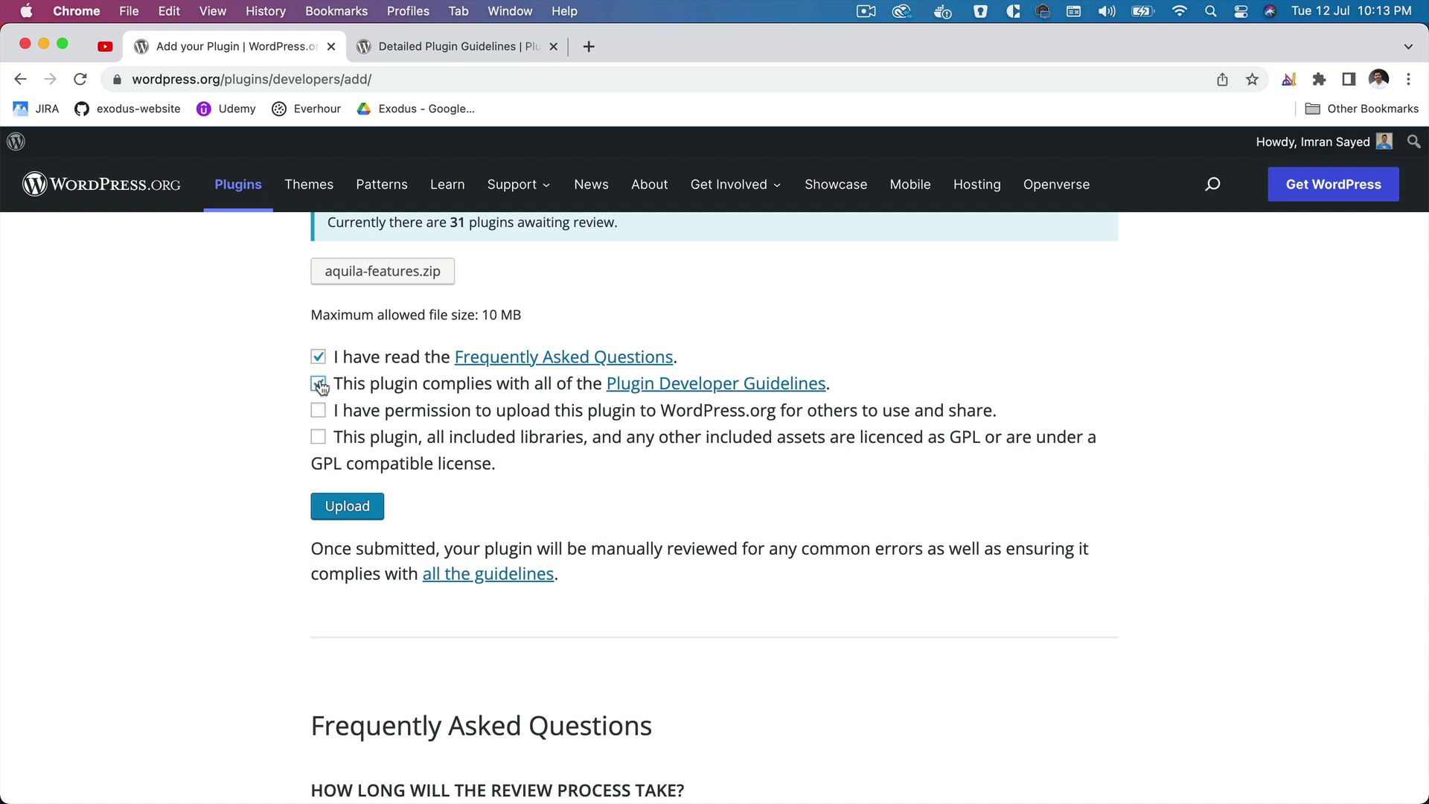
pyautogui.click(320, 411)
pyautogui.click(321, 438)
pyautogui.click(366, 520)
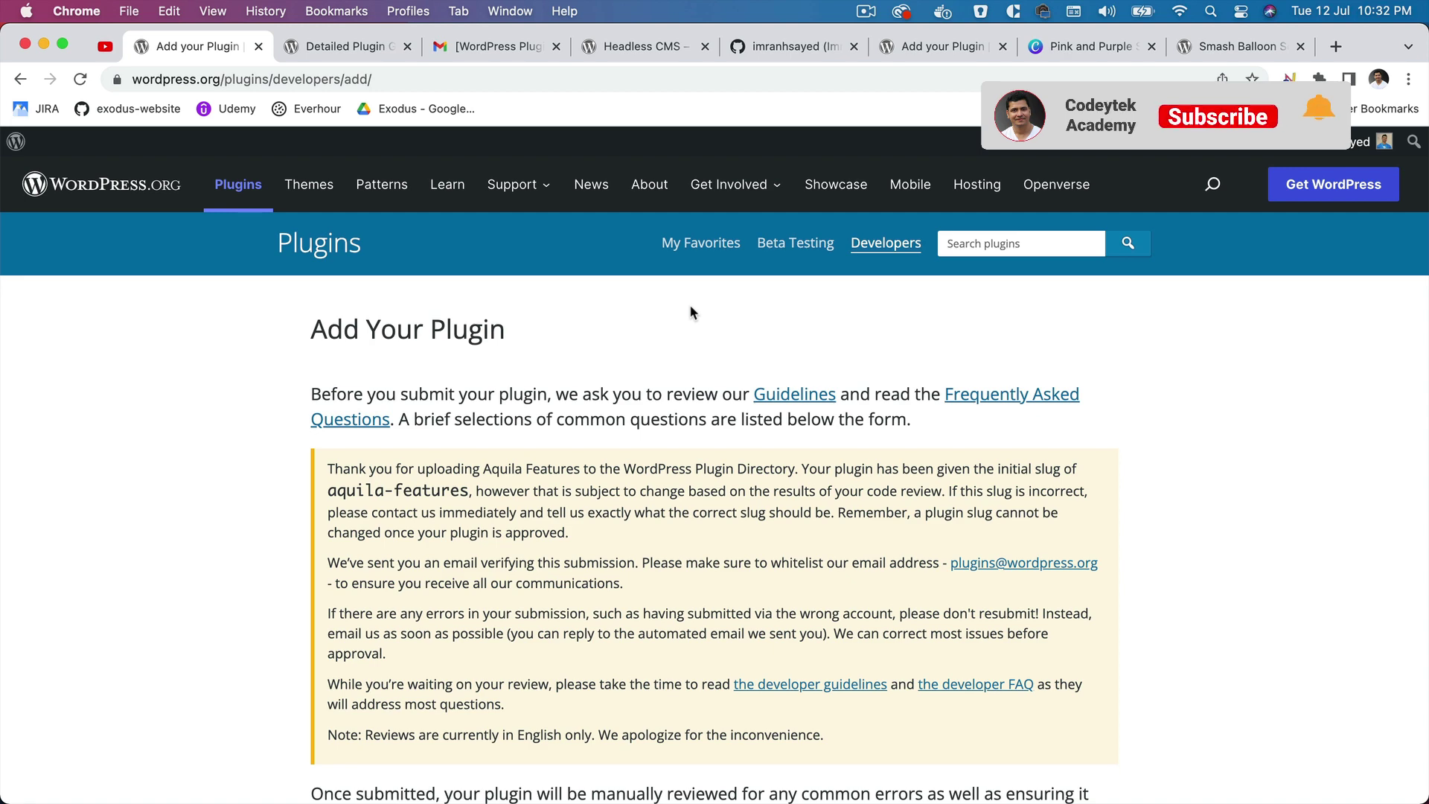
pyautogui.scroll(3, 689, 304)
pyautogui.scroll(-2, 689, 305)
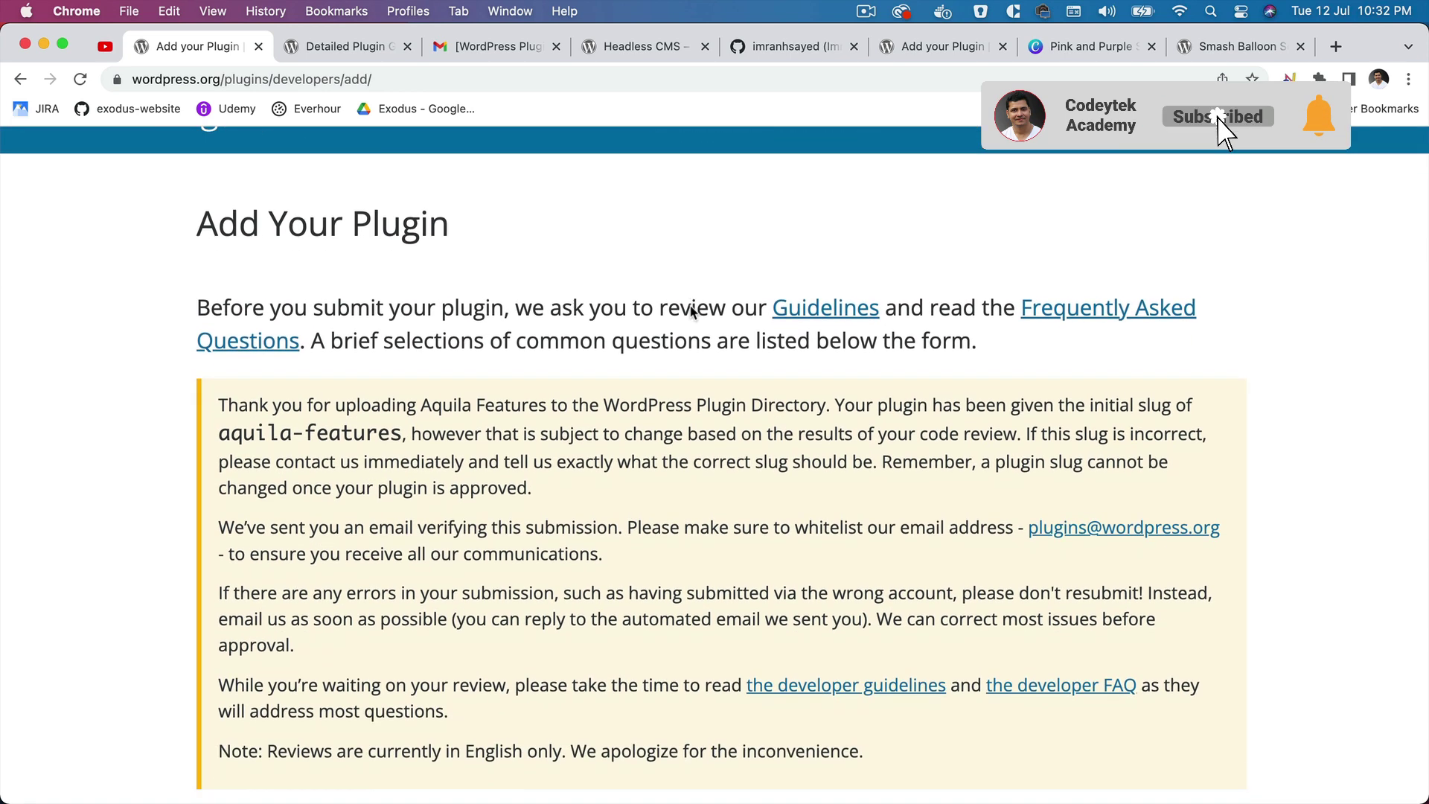
pyautogui.moveTo(257, 427); pyautogui.dragTo(795, 398)
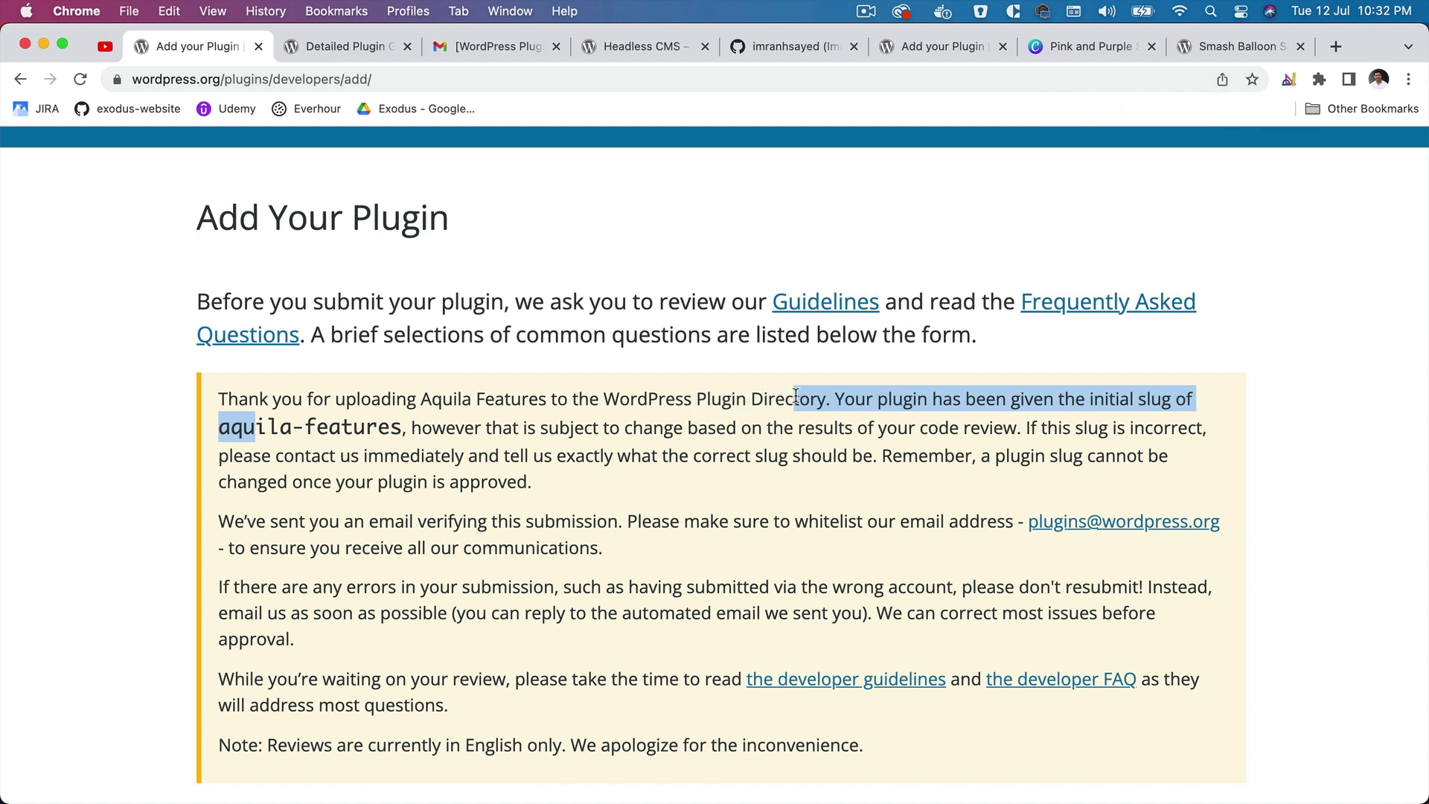
pyautogui.click(971, 376)
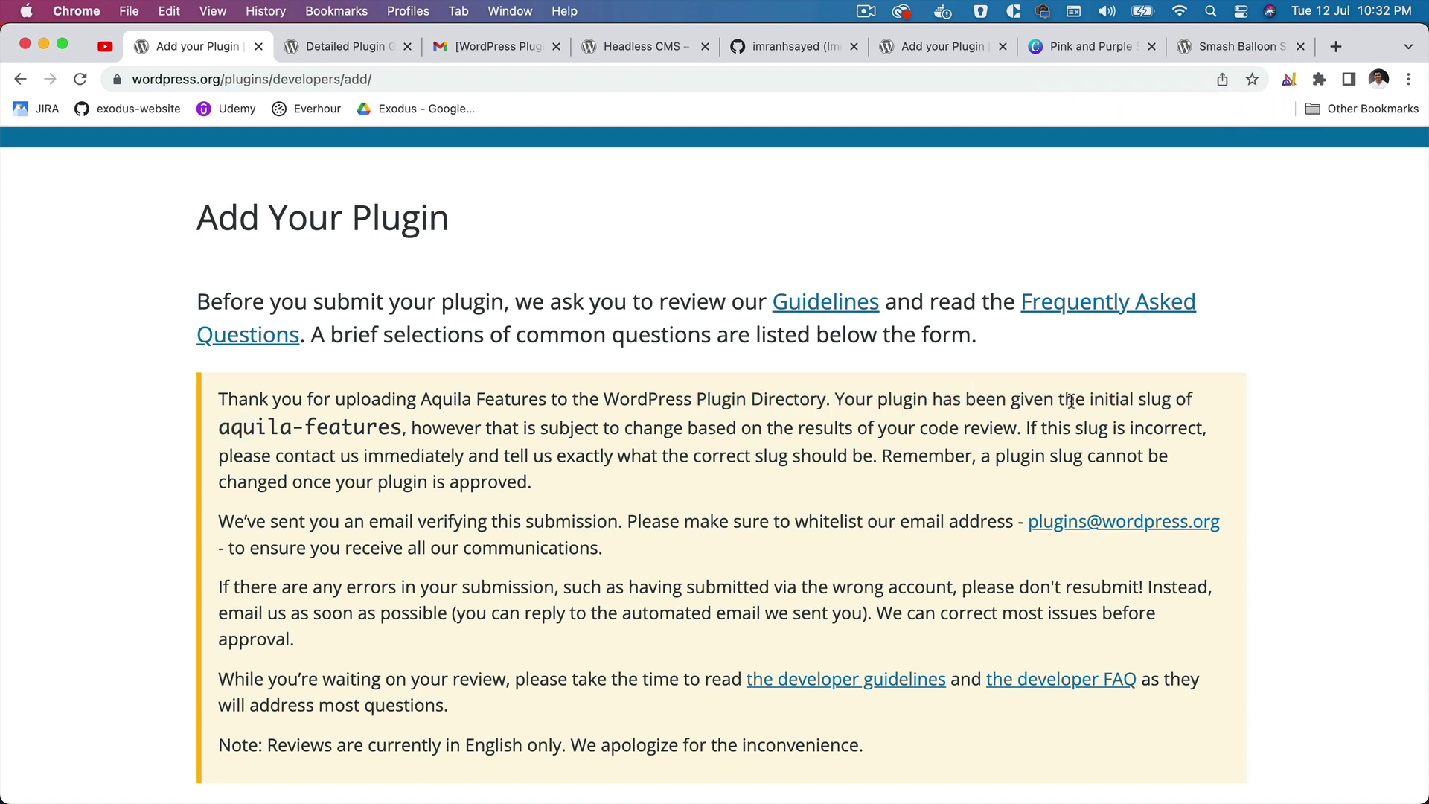
pyautogui.moveTo(402, 426); pyautogui.dragTo(232, 426)
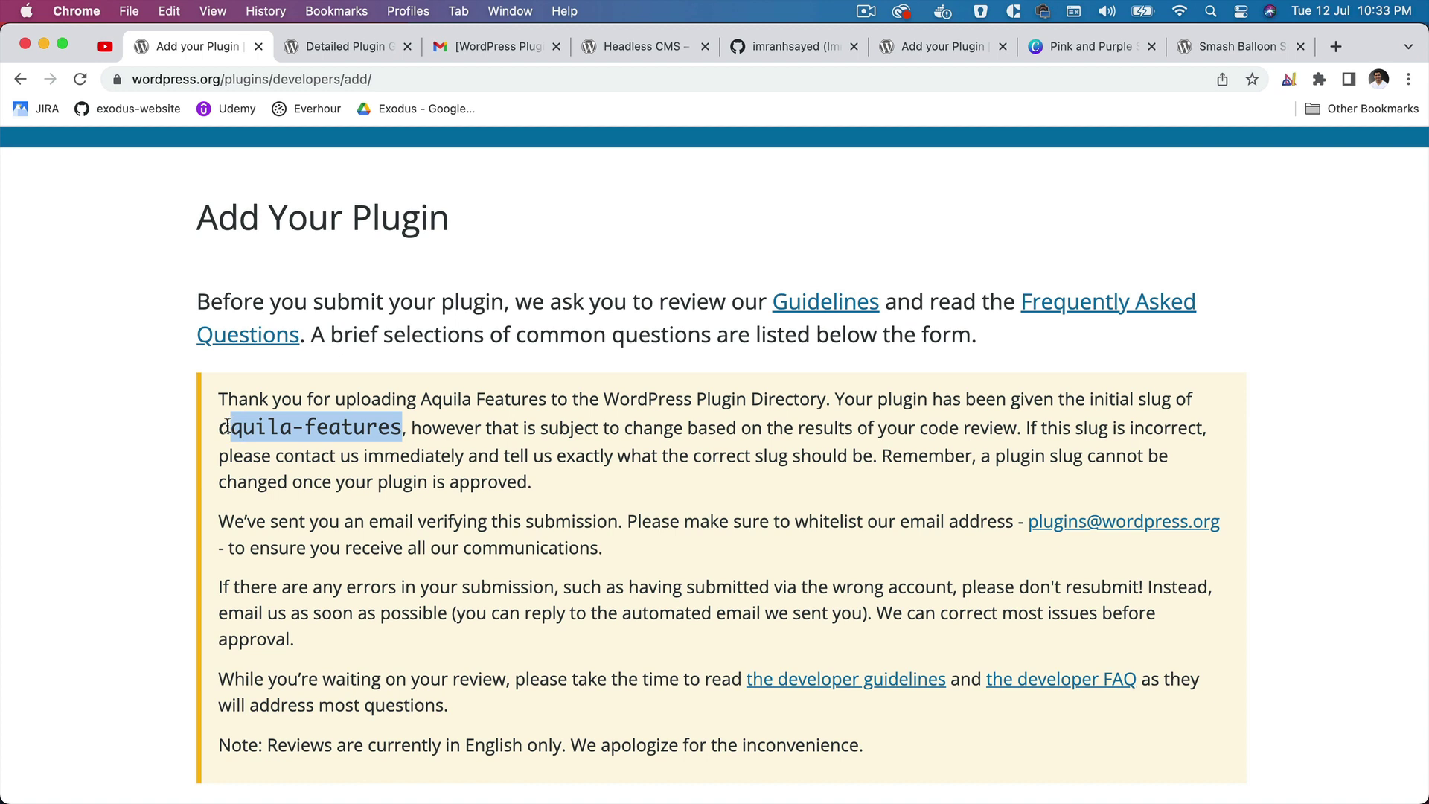
pyautogui.moveTo(225, 426); pyautogui.dragTo(220, 426)
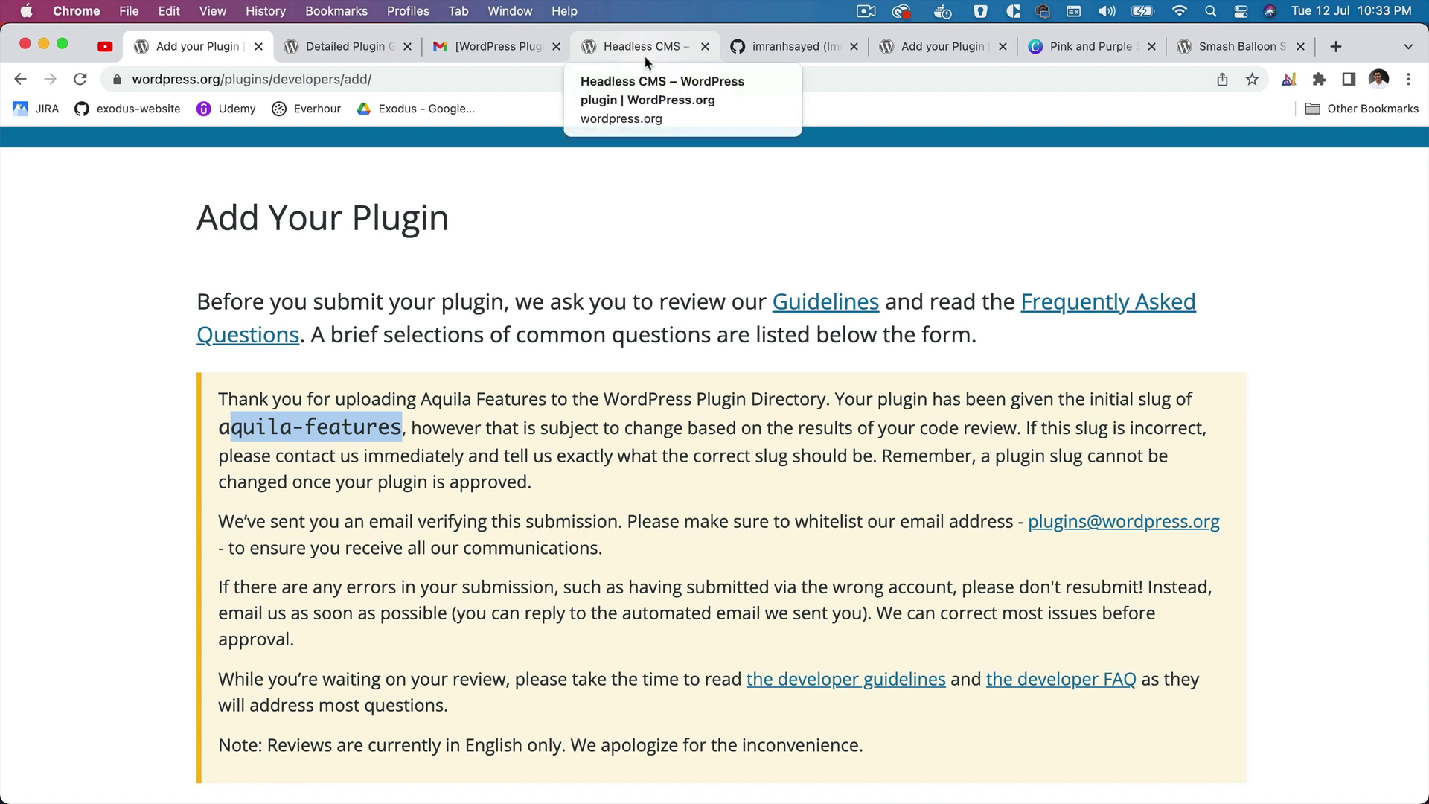
pyautogui.click(433, 379)
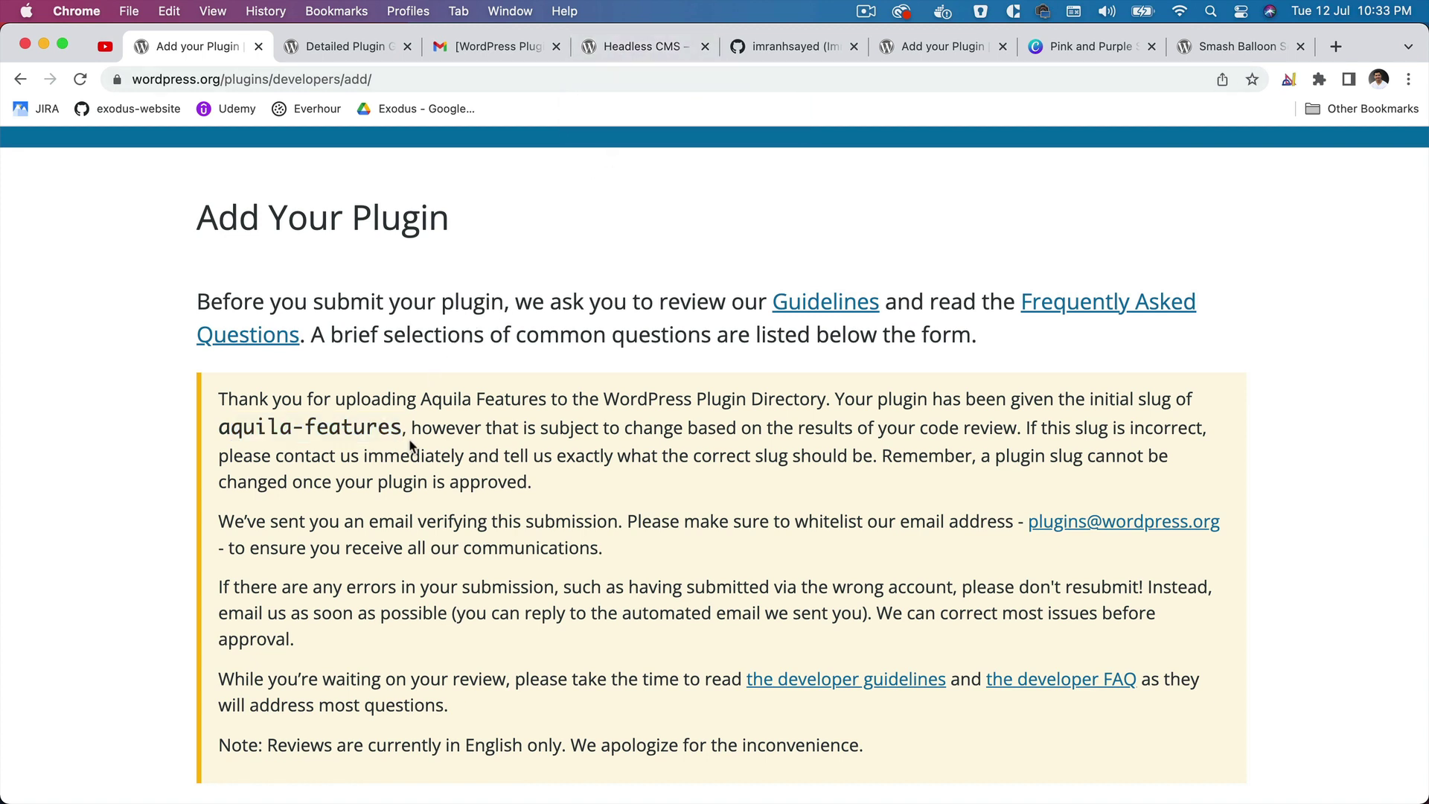
pyautogui.moveTo(402, 429); pyautogui.dragTo(221, 437)
pyautogui.press('super+c')
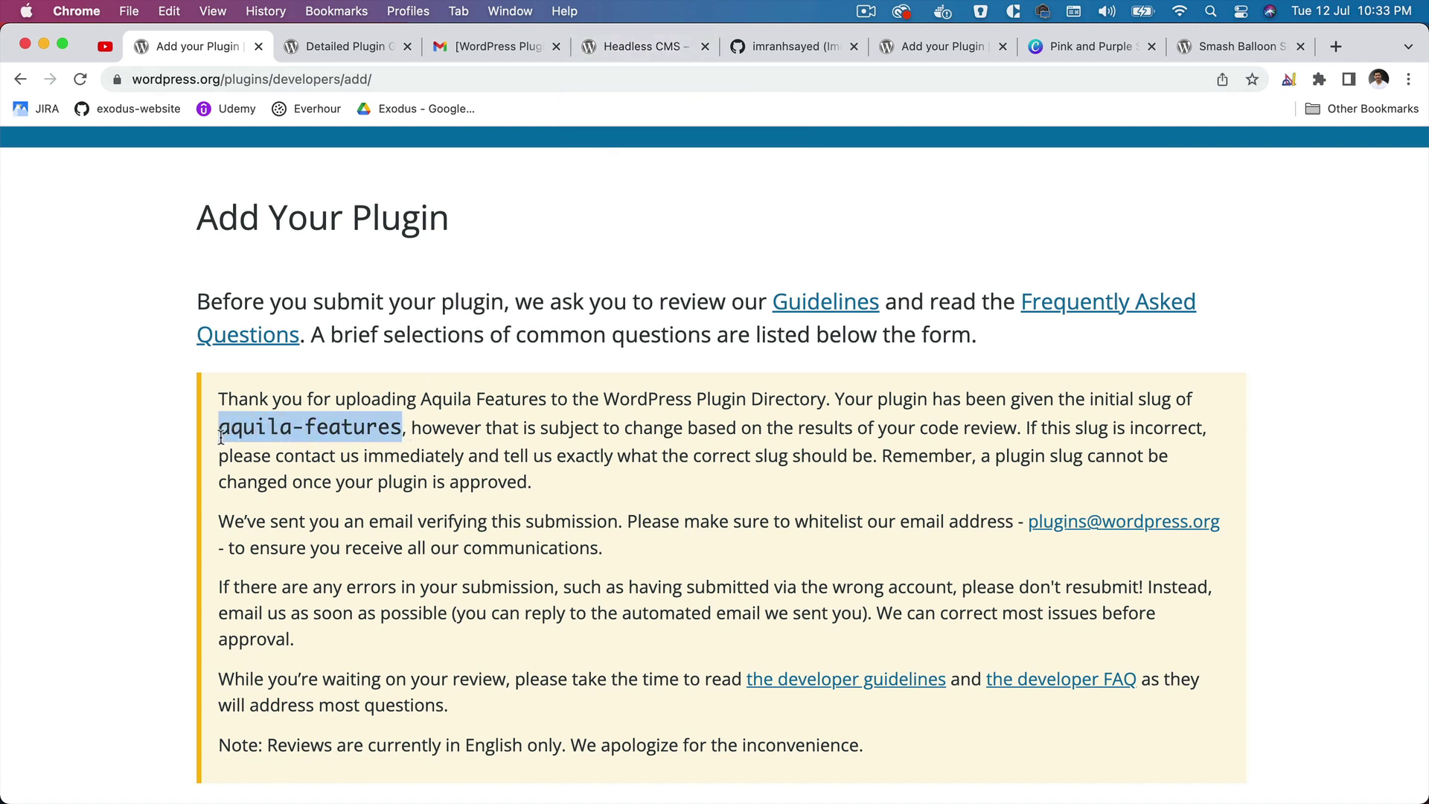
pyautogui.click(643, 46)
pyautogui.doubleClick(369, 79)
pyautogui.press('super+v')
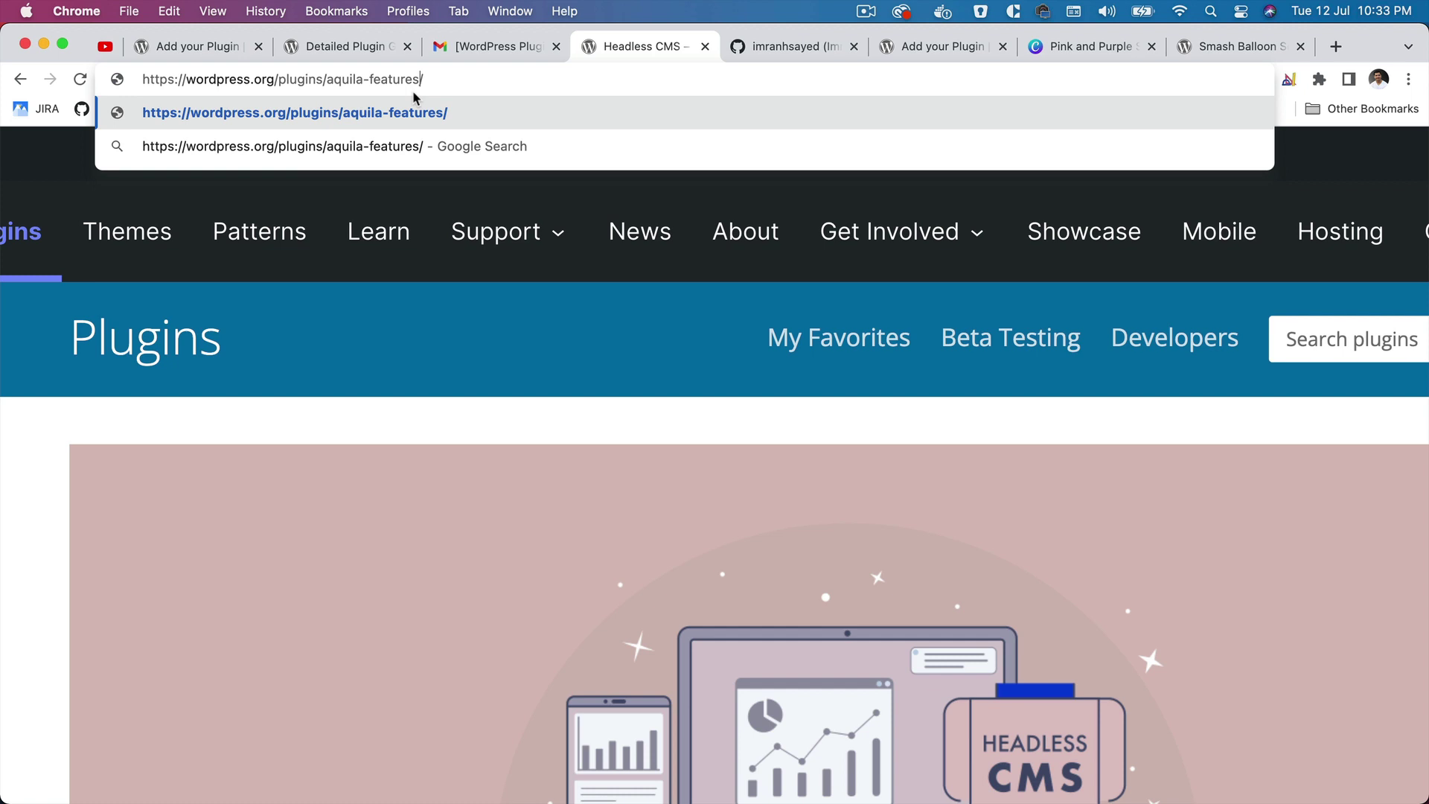
pyautogui.press('Left')
pyautogui.hotkey('shift', 'alt', 'Left')
pyautogui.hotkey('shift', 'alt', 'Left')
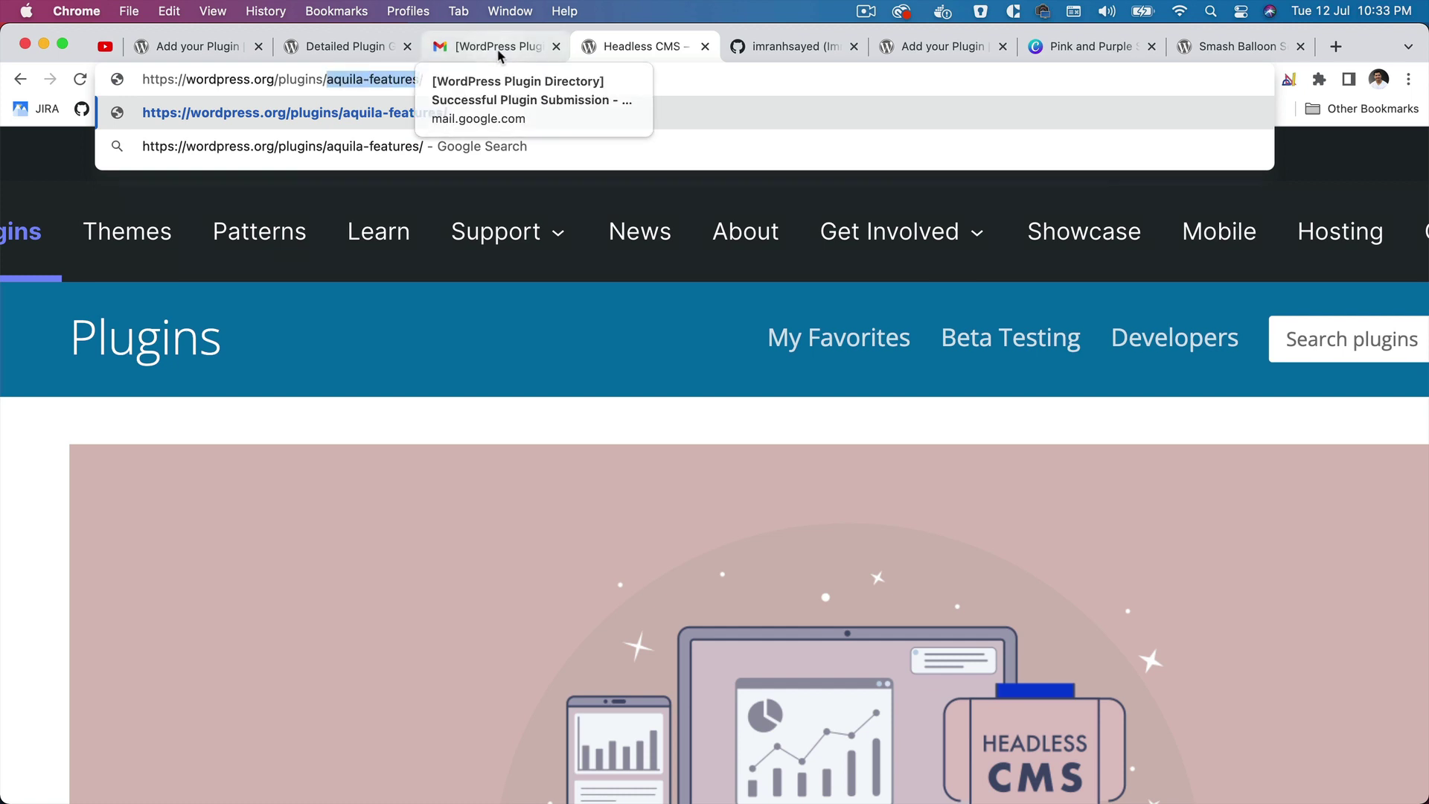
pyautogui.press('super+2')
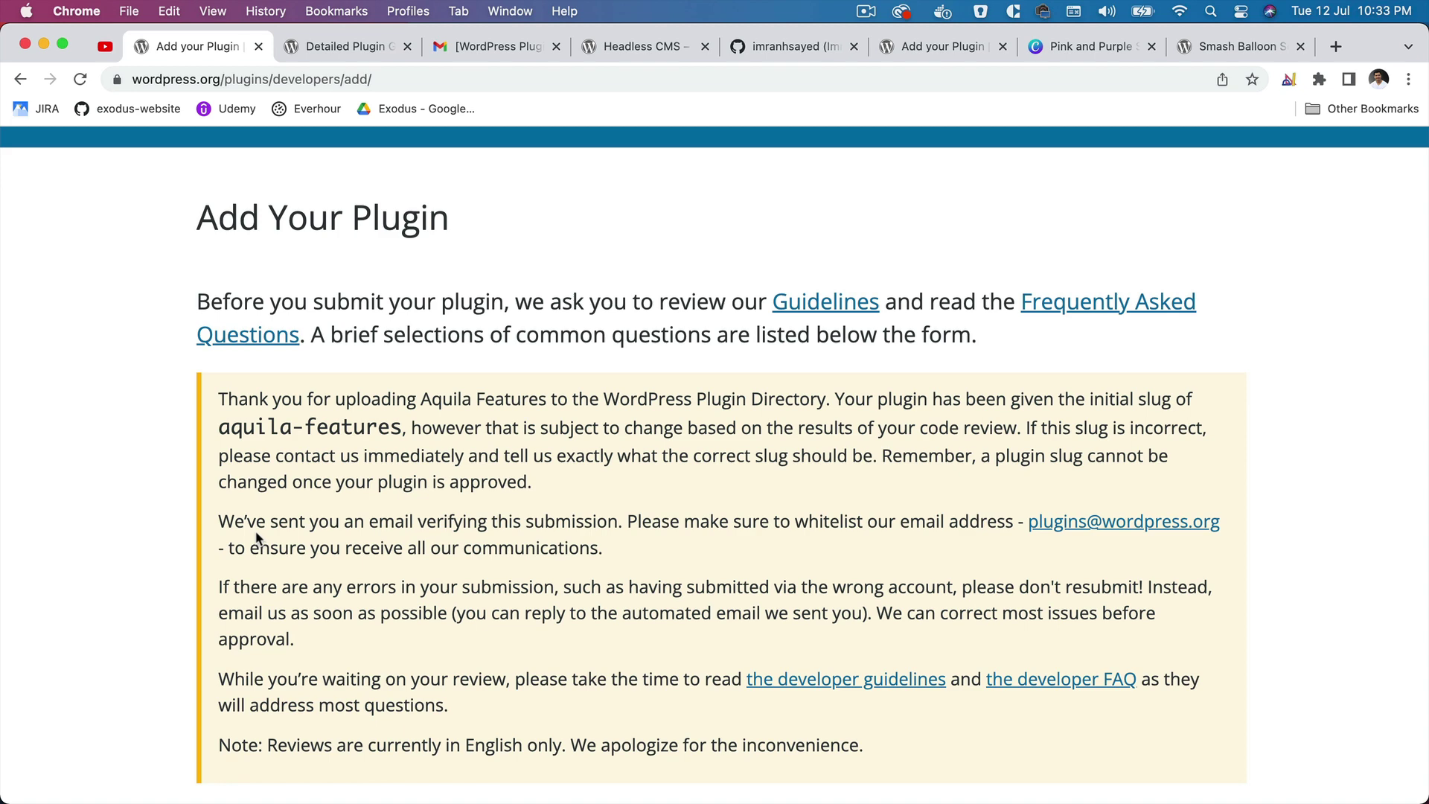
pyautogui.moveTo(234, 522); pyautogui.dragTo(619, 524)
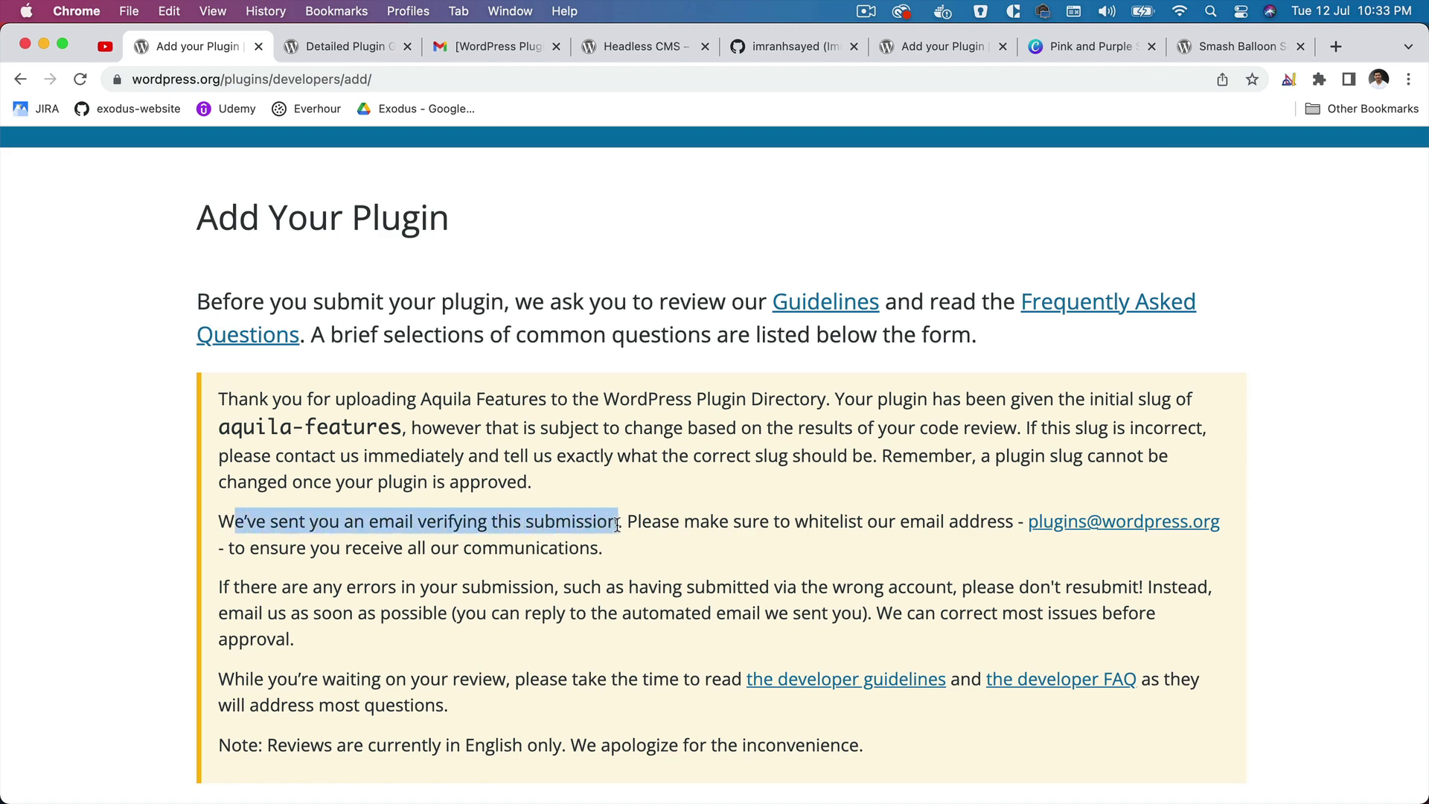
pyautogui.click(491, 48)
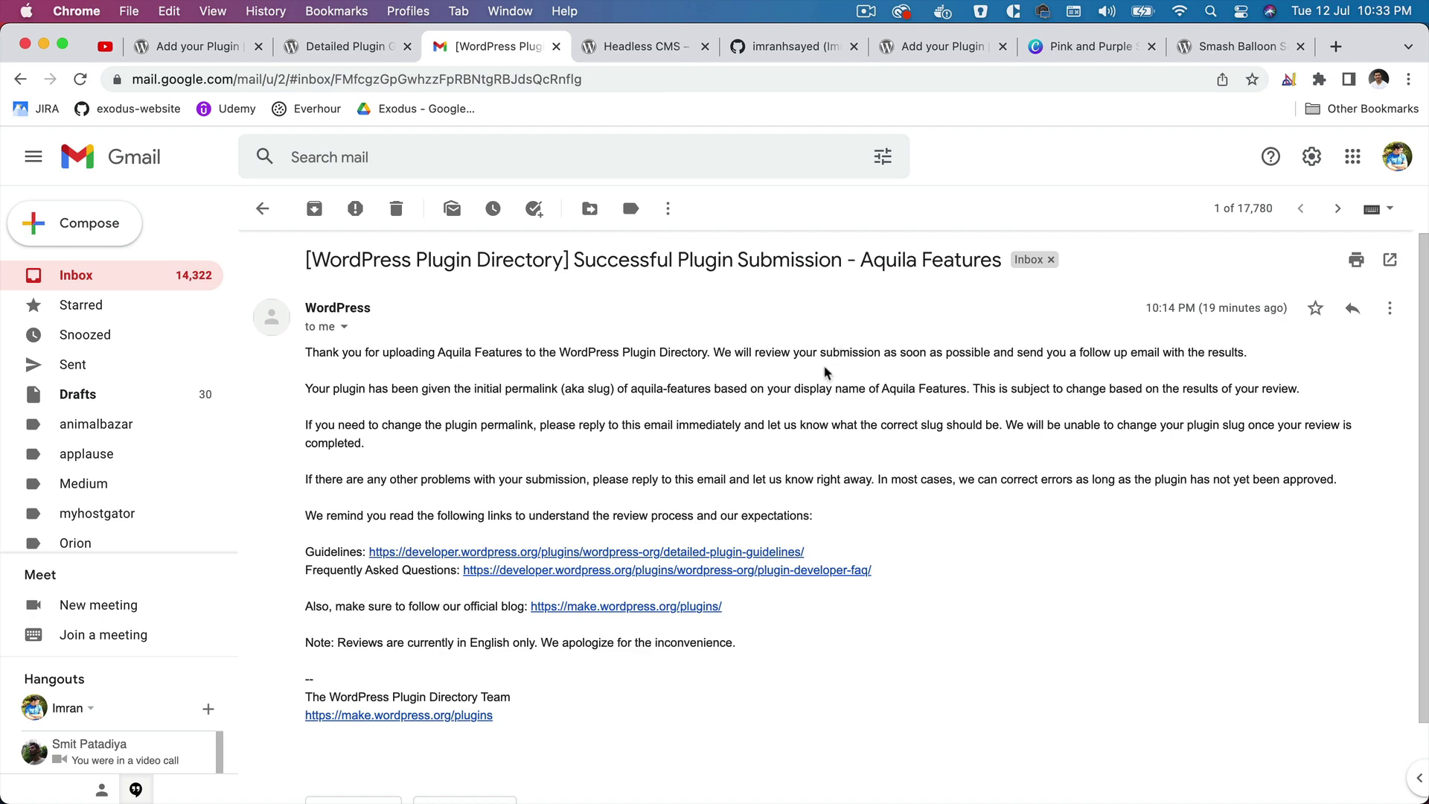
pyautogui.moveTo(345, 351); pyautogui.dragTo(896, 352)
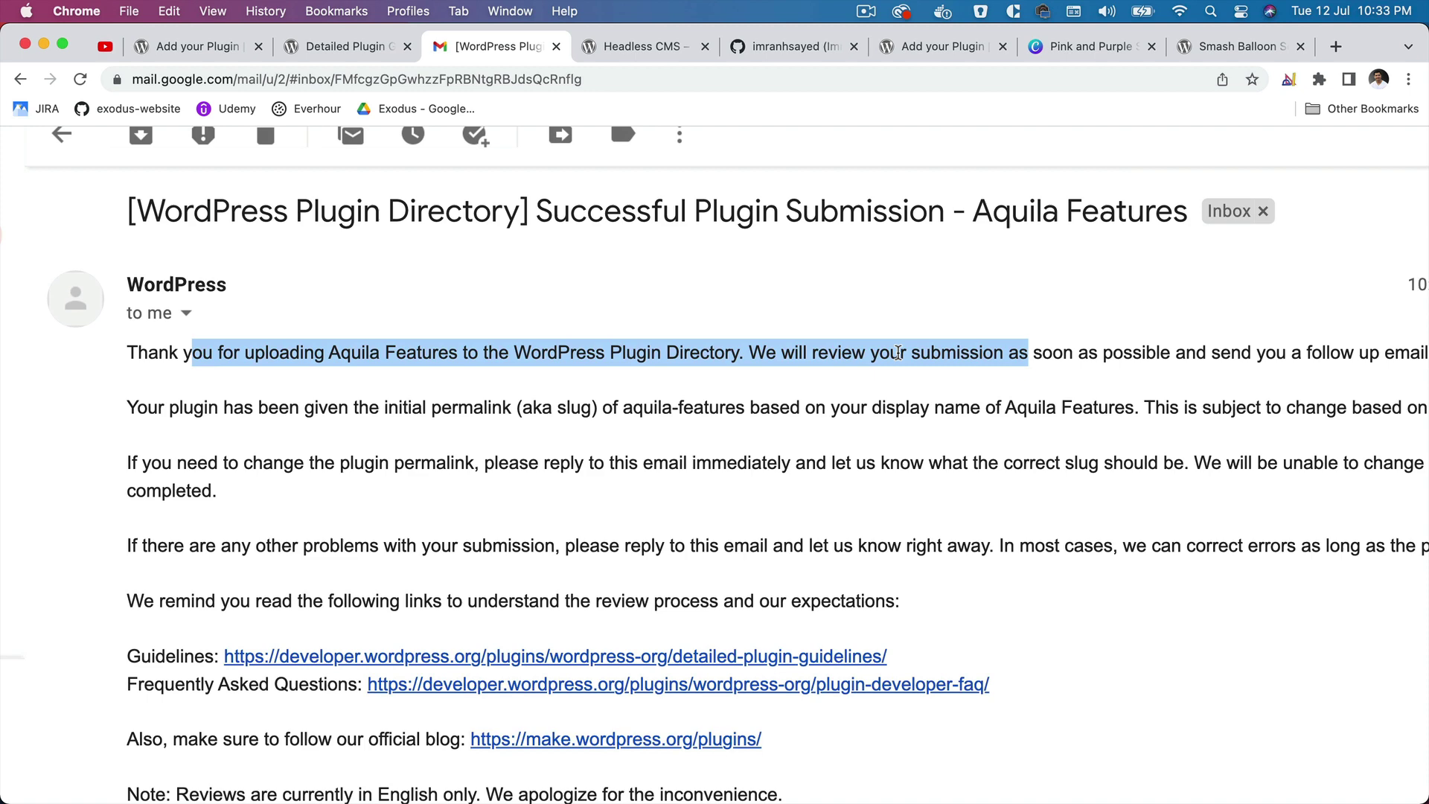
pyautogui.hscroll(2, 896, 353)
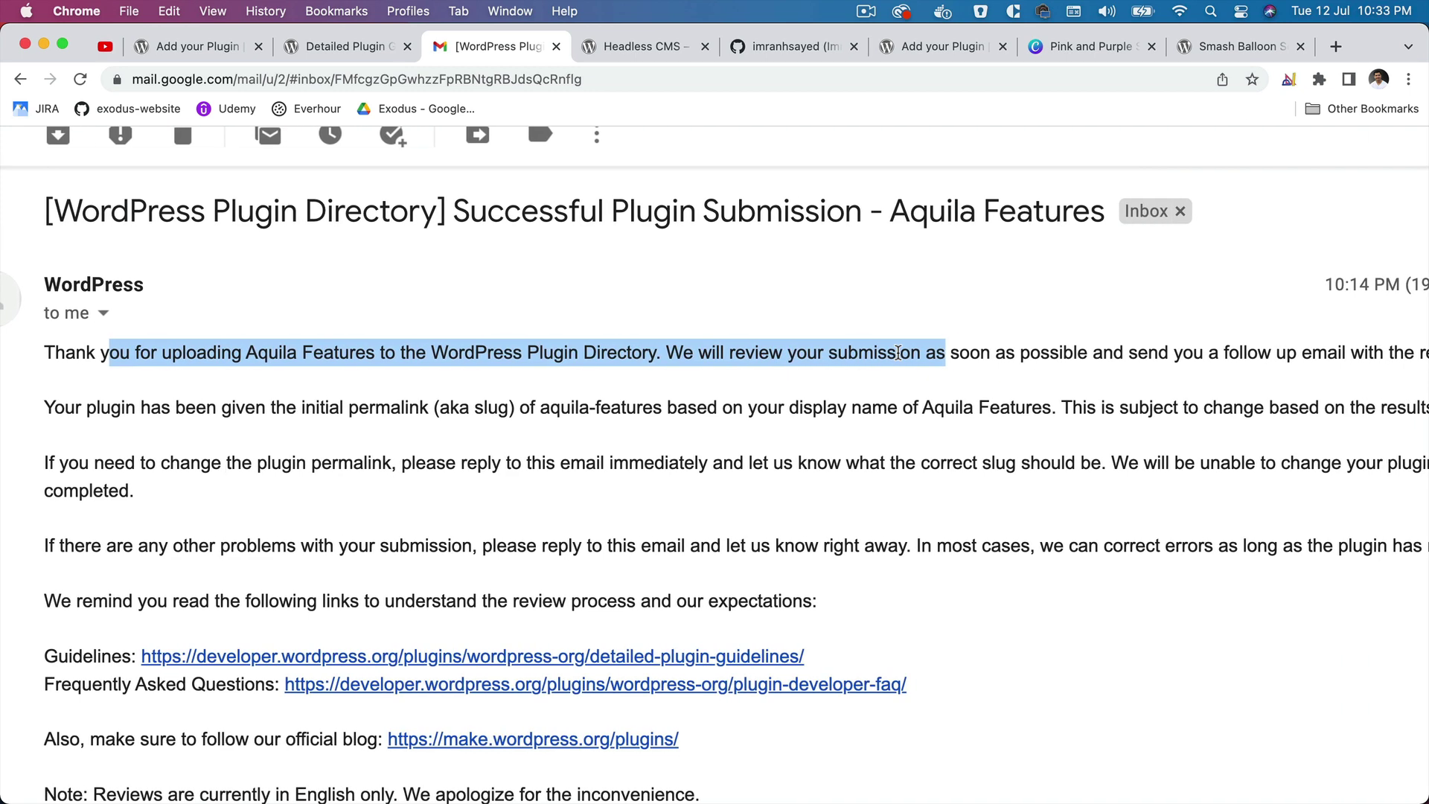
pyautogui.click(824, 372)
pyautogui.hscroll(3, 825, 372)
pyautogui.moveTo(996, 356); pyautogui.dragTo(1409, 358)
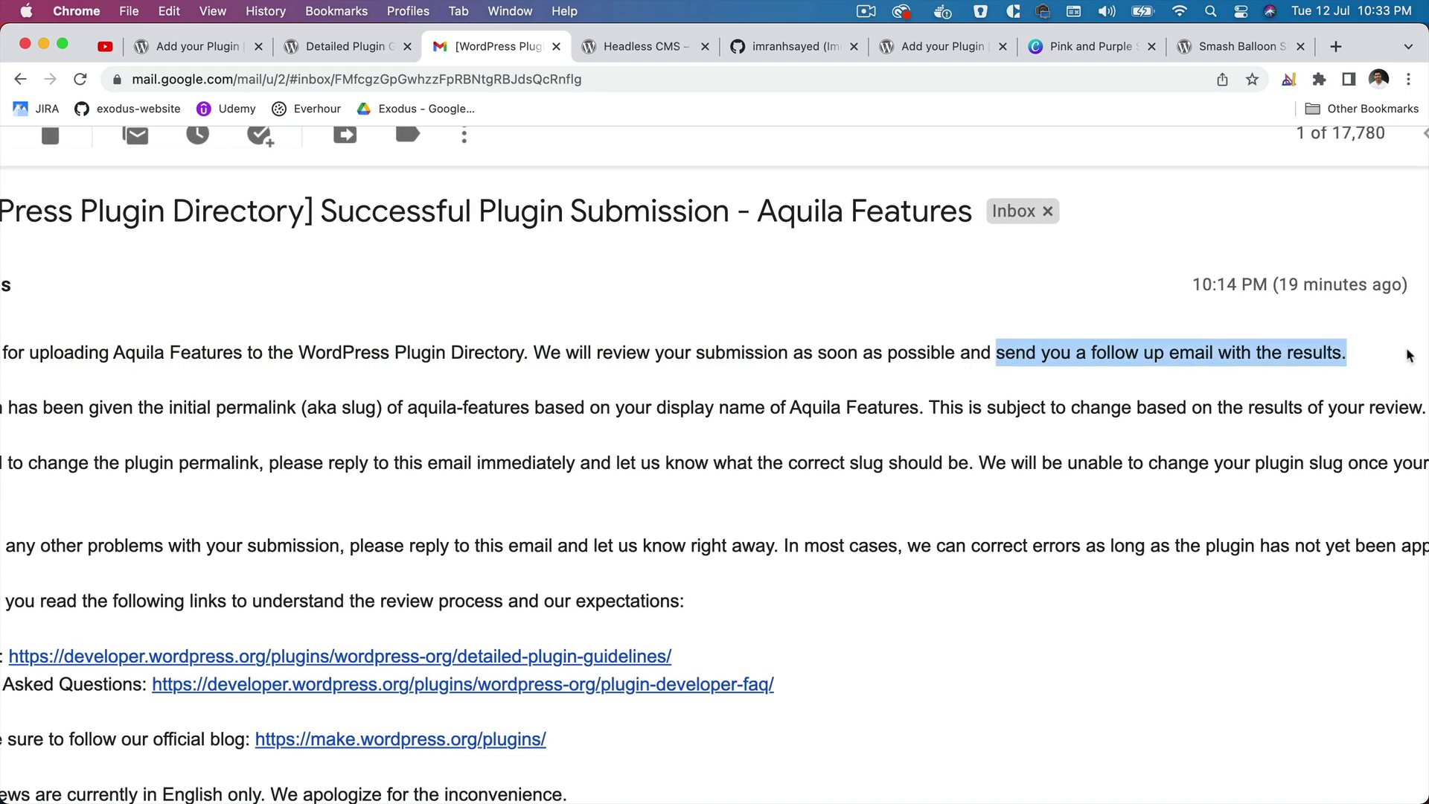
pyautogui.hscroll(-4, 1041, 411)
pyautogui.moveTo(103, 407); pyautogui.dragTo(577, 416)
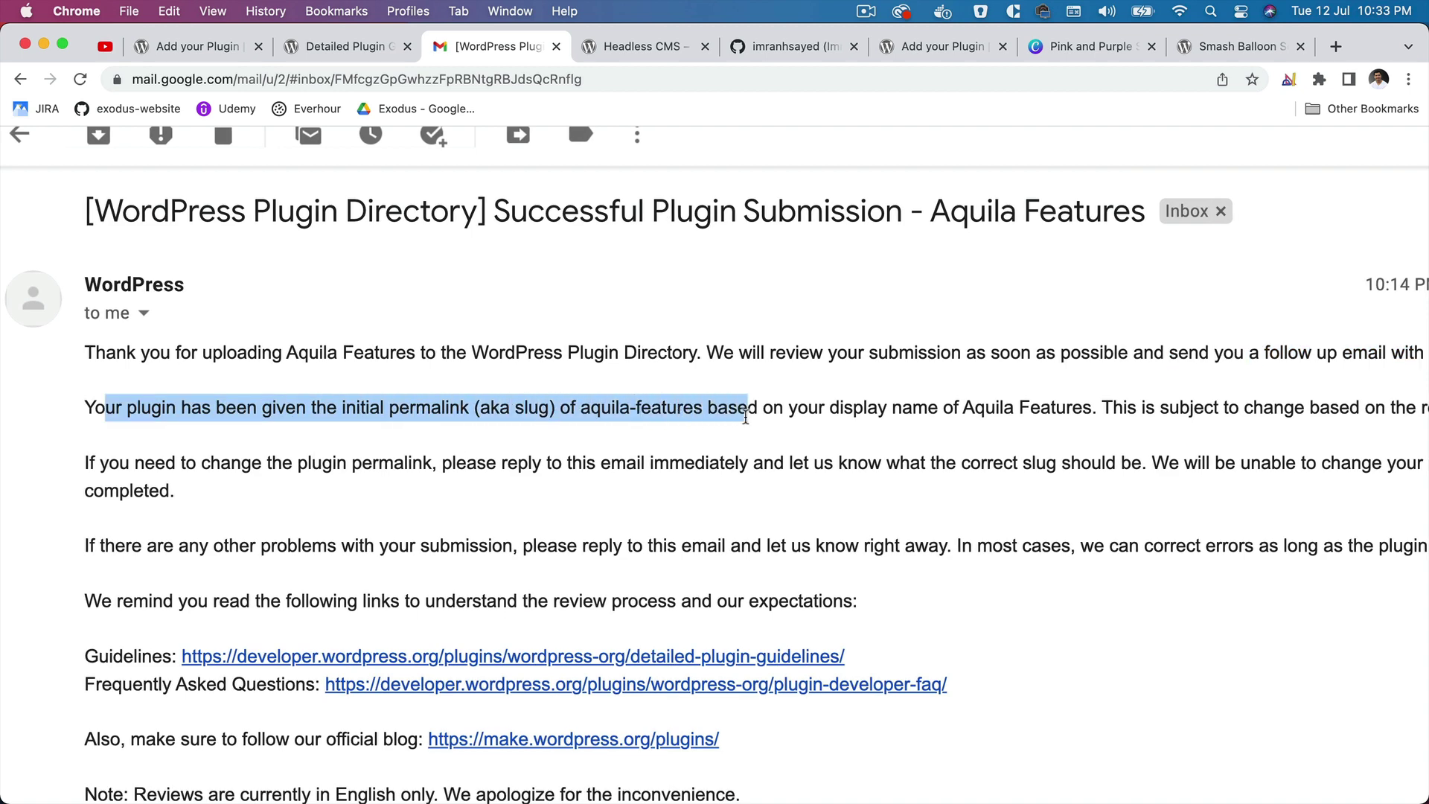
pyautogui.moveTo(577, 416); pyautogui.dragTo(749, 417)
pyautogui.hscroll(3, 1012, 429)
pyautogui.hscroll(4, 1011, 428)
pyautogui.moveTo(819, 408); pyautogui.dragTo(1285, 411)
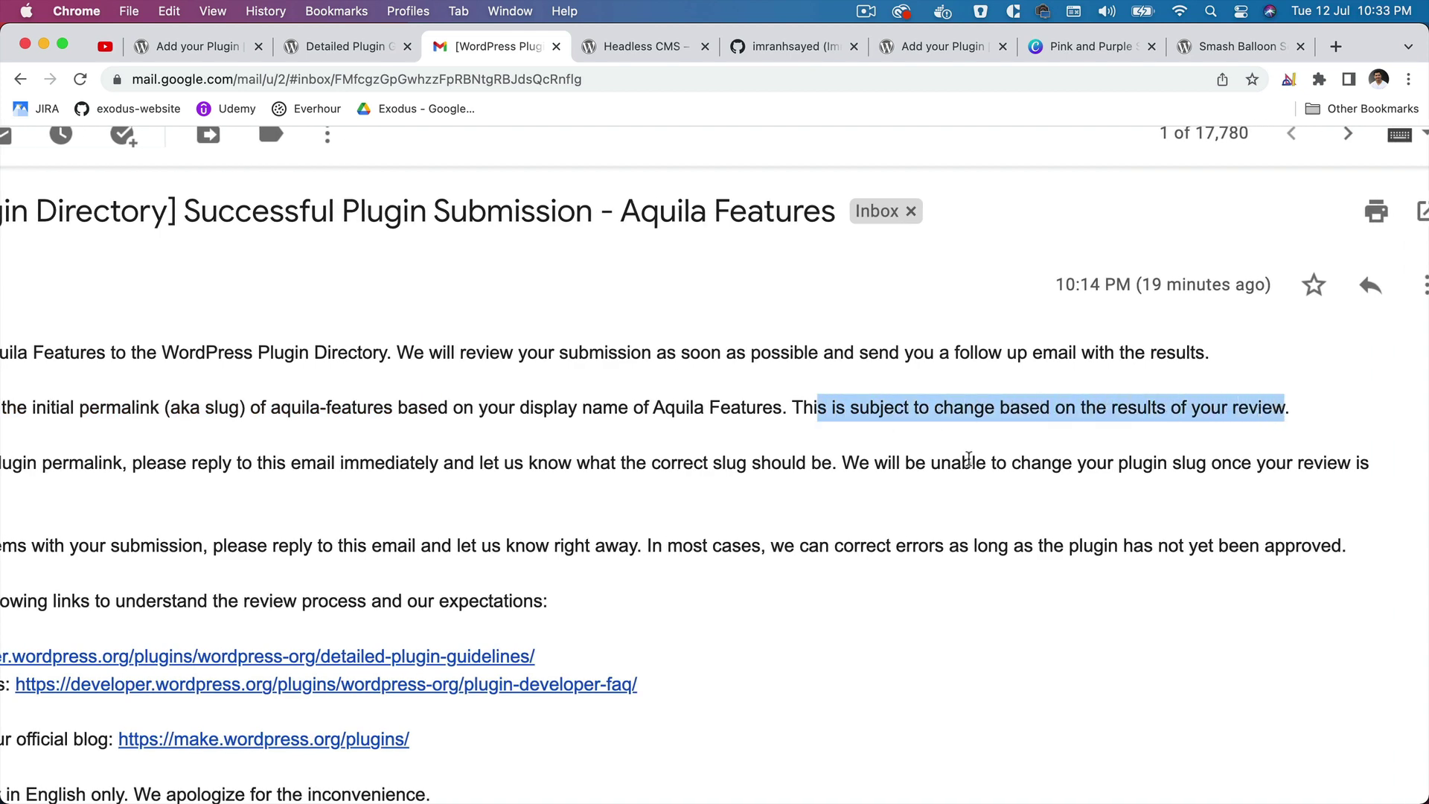
pyautogui.hscroll(-7, 967, 456)
pyautogui.moveTo(770, 408); pyautogui.dragTo(649, 408)
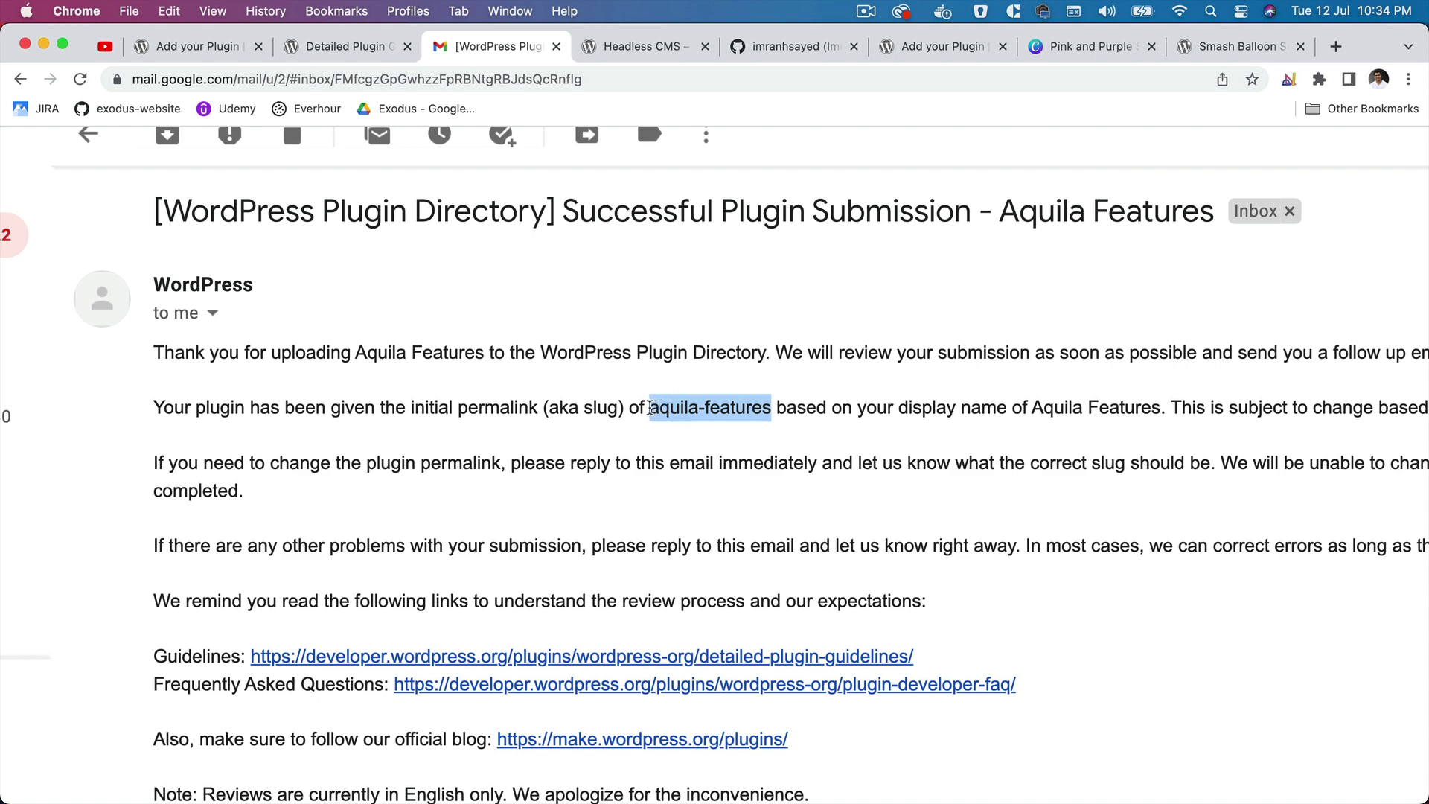
pyautogui.click(634, 46)
pyautogui.click(441, 74)
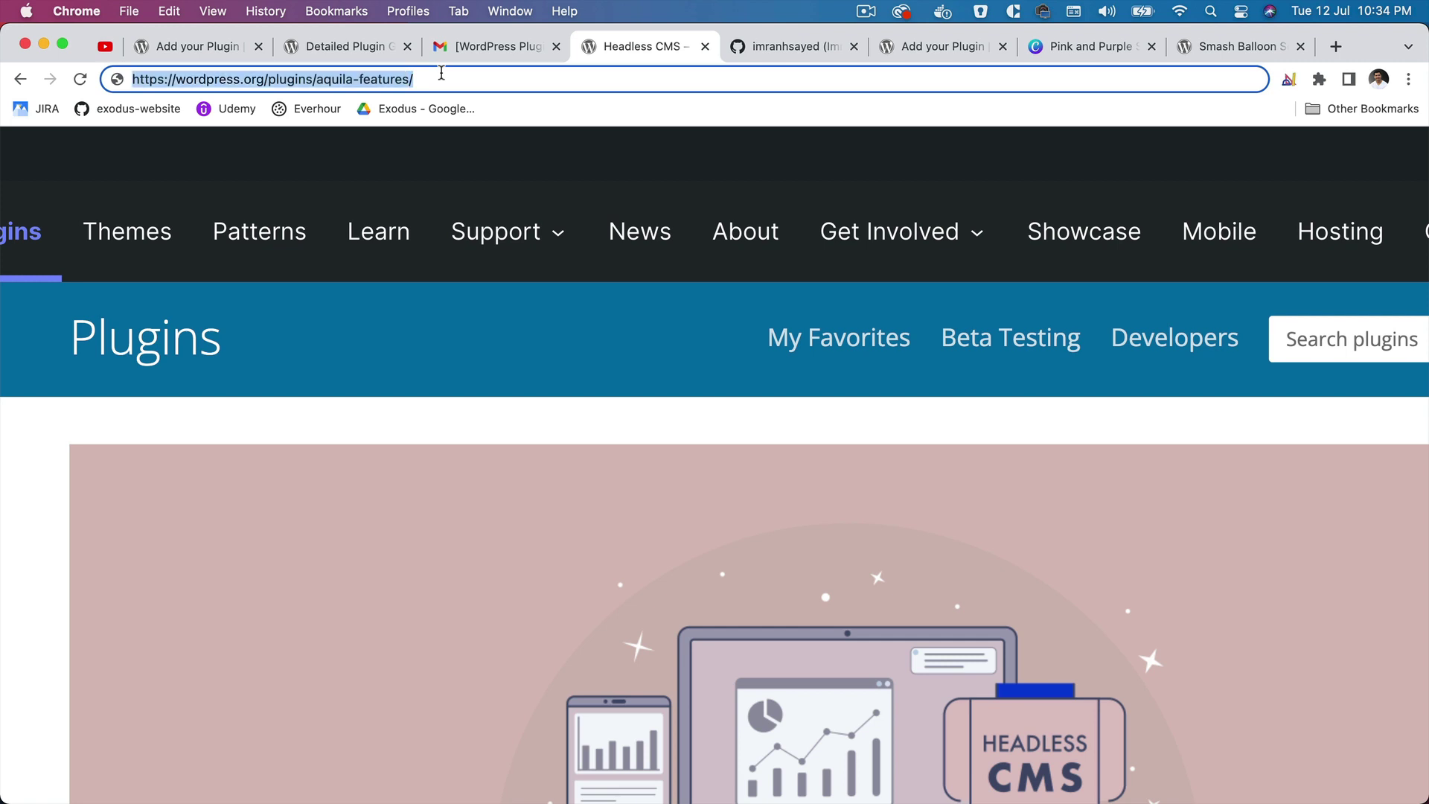
pyautogui.click(483, 49)
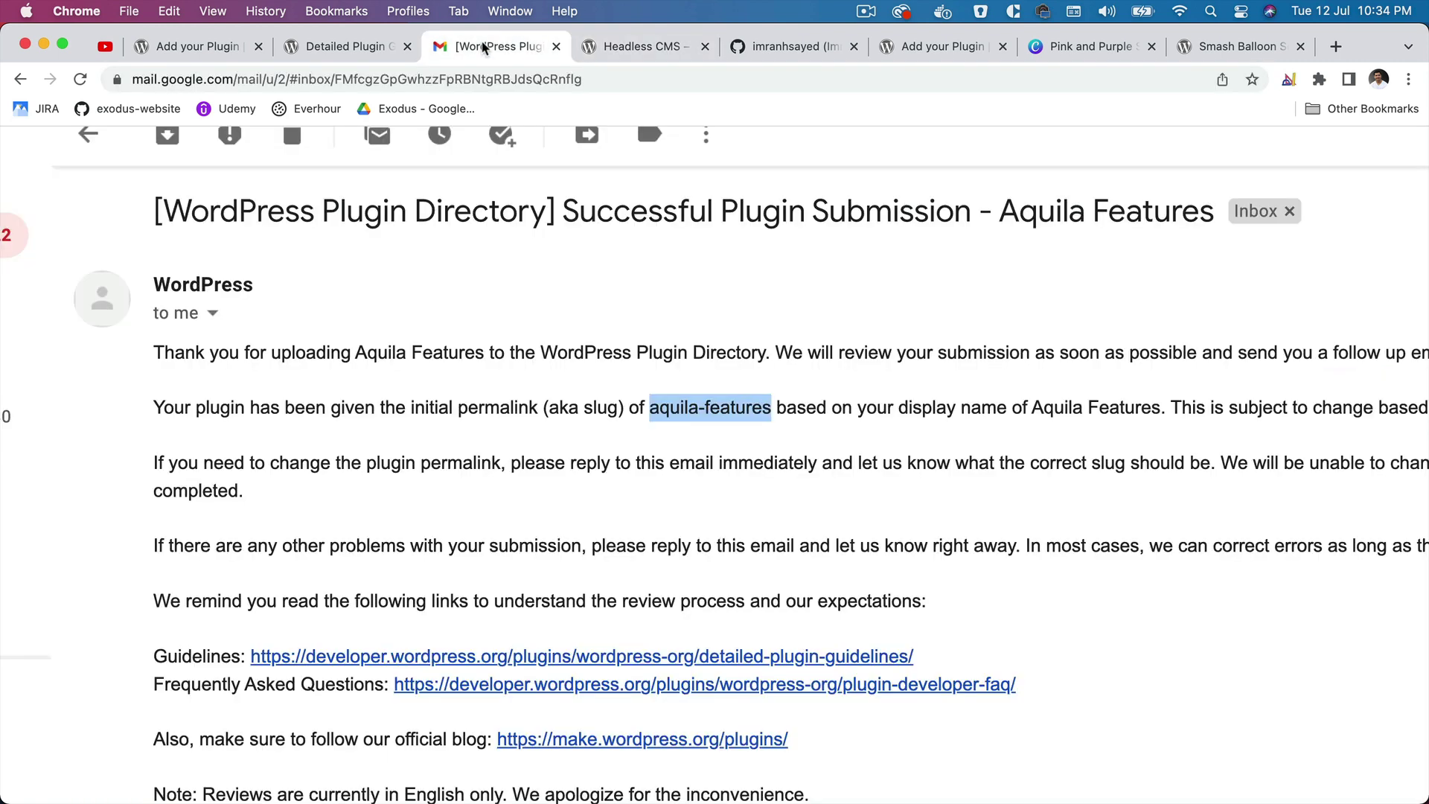
pyautogui.moveTo(227, 455); pyautogui.dragTo(521, 487)
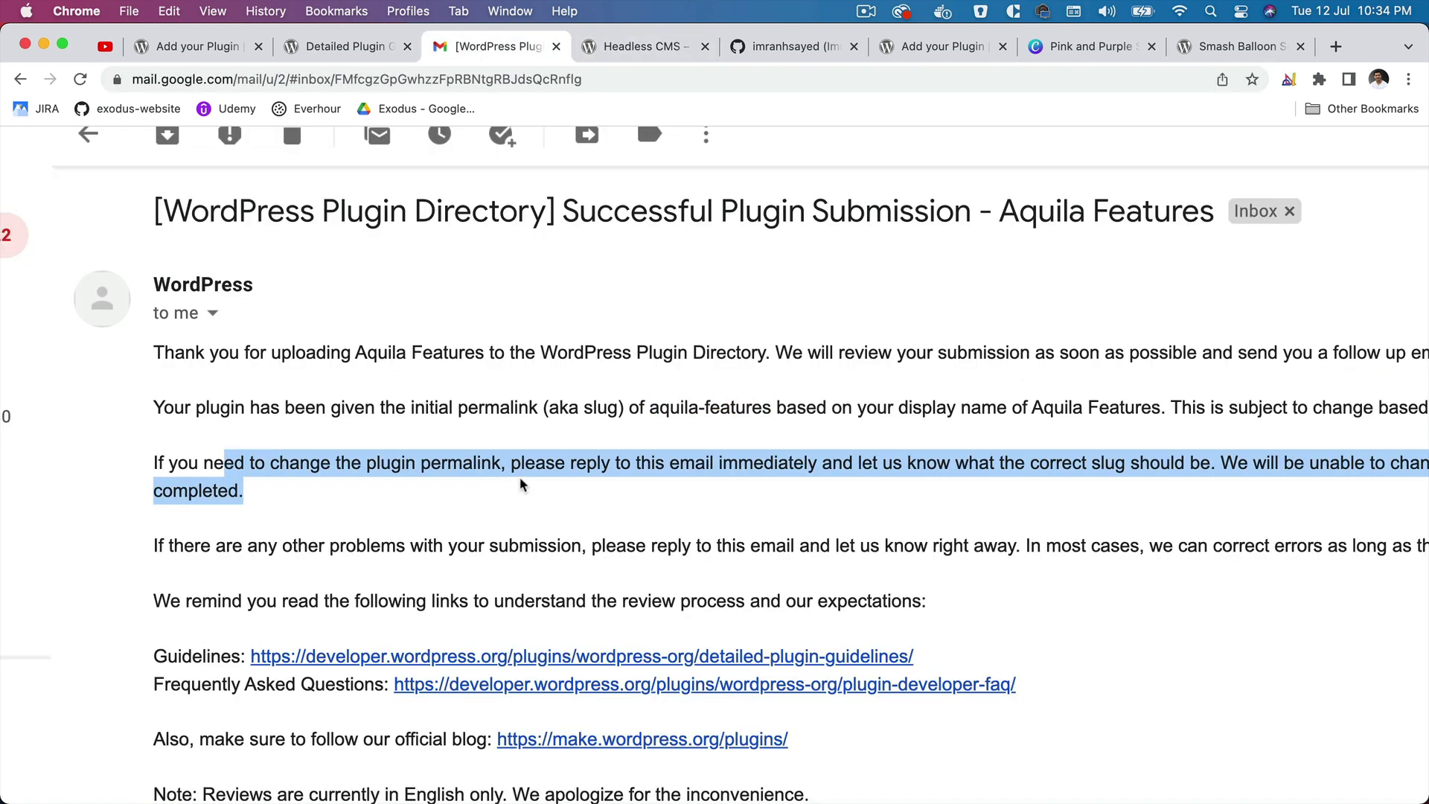
pyautogui.click(642, 46)
pyautogui.click(491, 47)
pyautogui.click(717, 455)
pyautogui.hscroll(3, 692, 468)
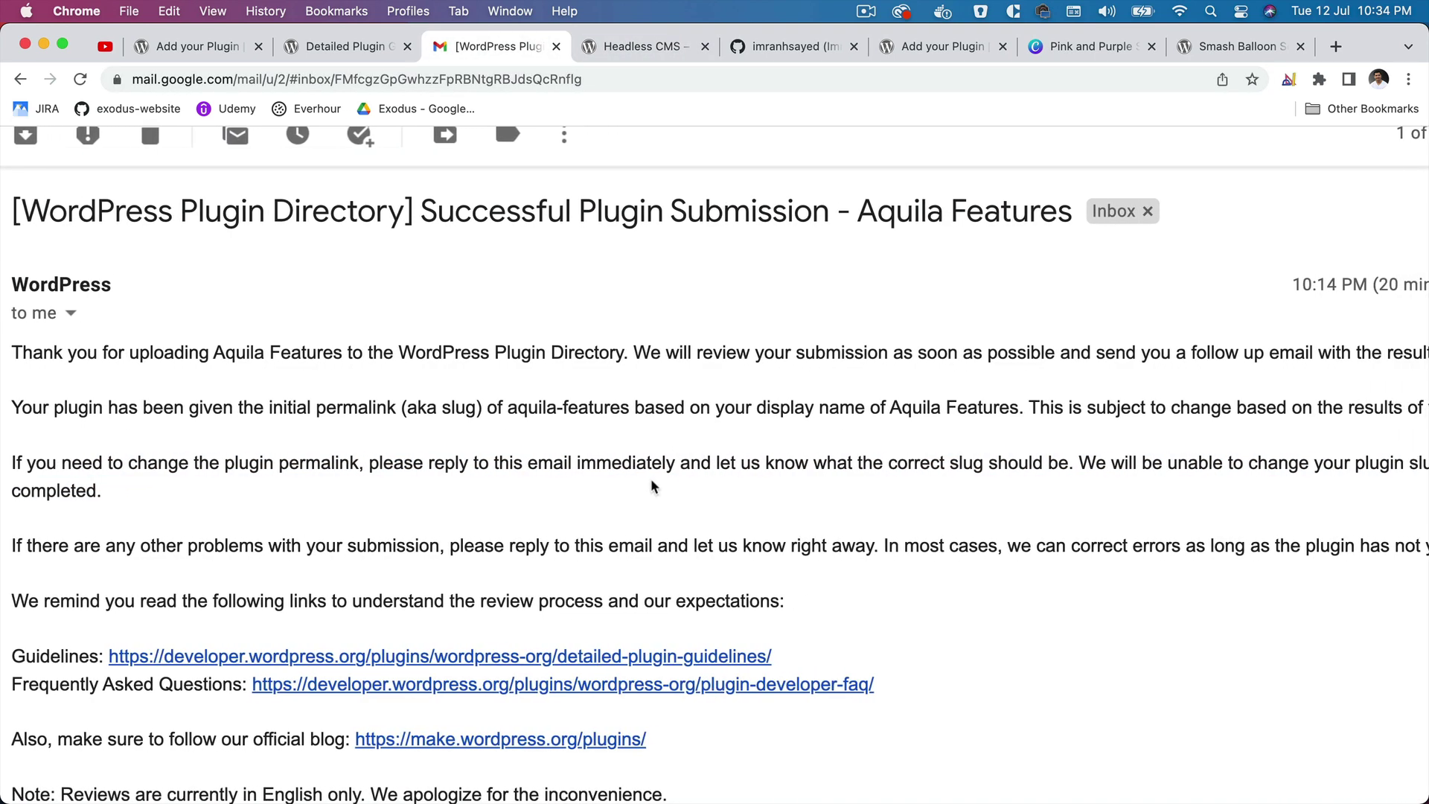
pyautogui.moveTo(812, 467); pyautogui.dragTo(916, 486)
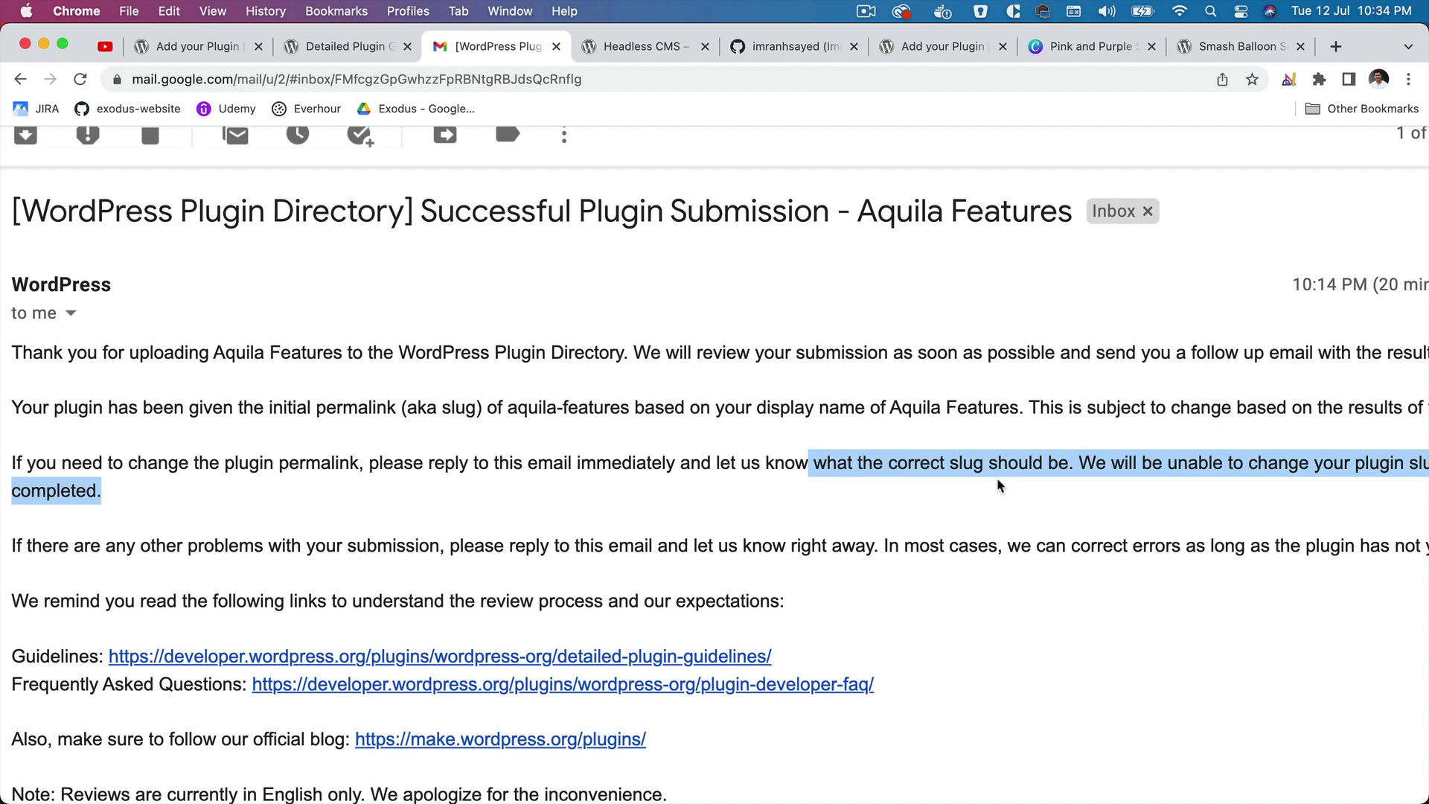
pyautogui.click(999, 485)
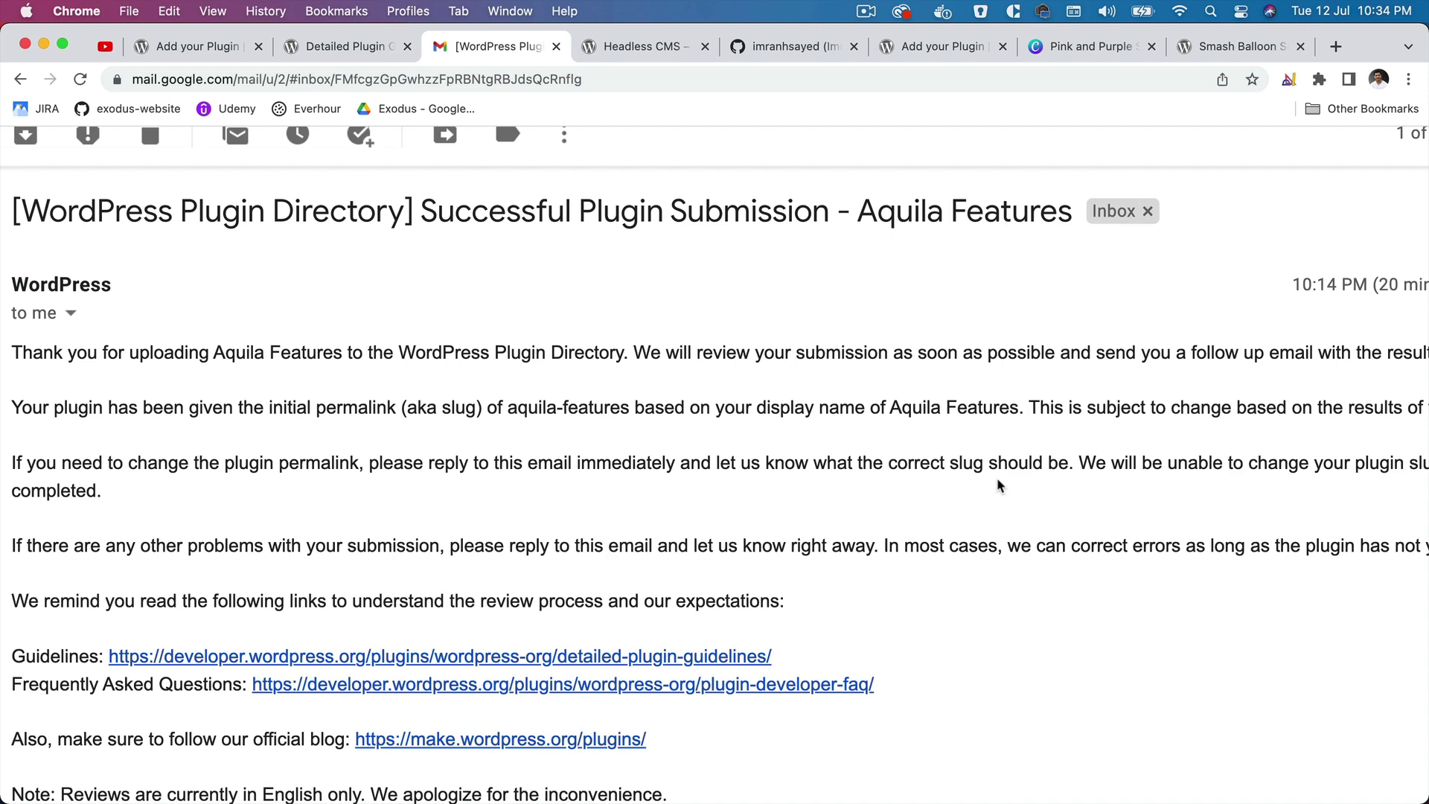
pyautogui.hscroll(3, 1000, 485)
pyautogui.hscroll(2, 998, 484)
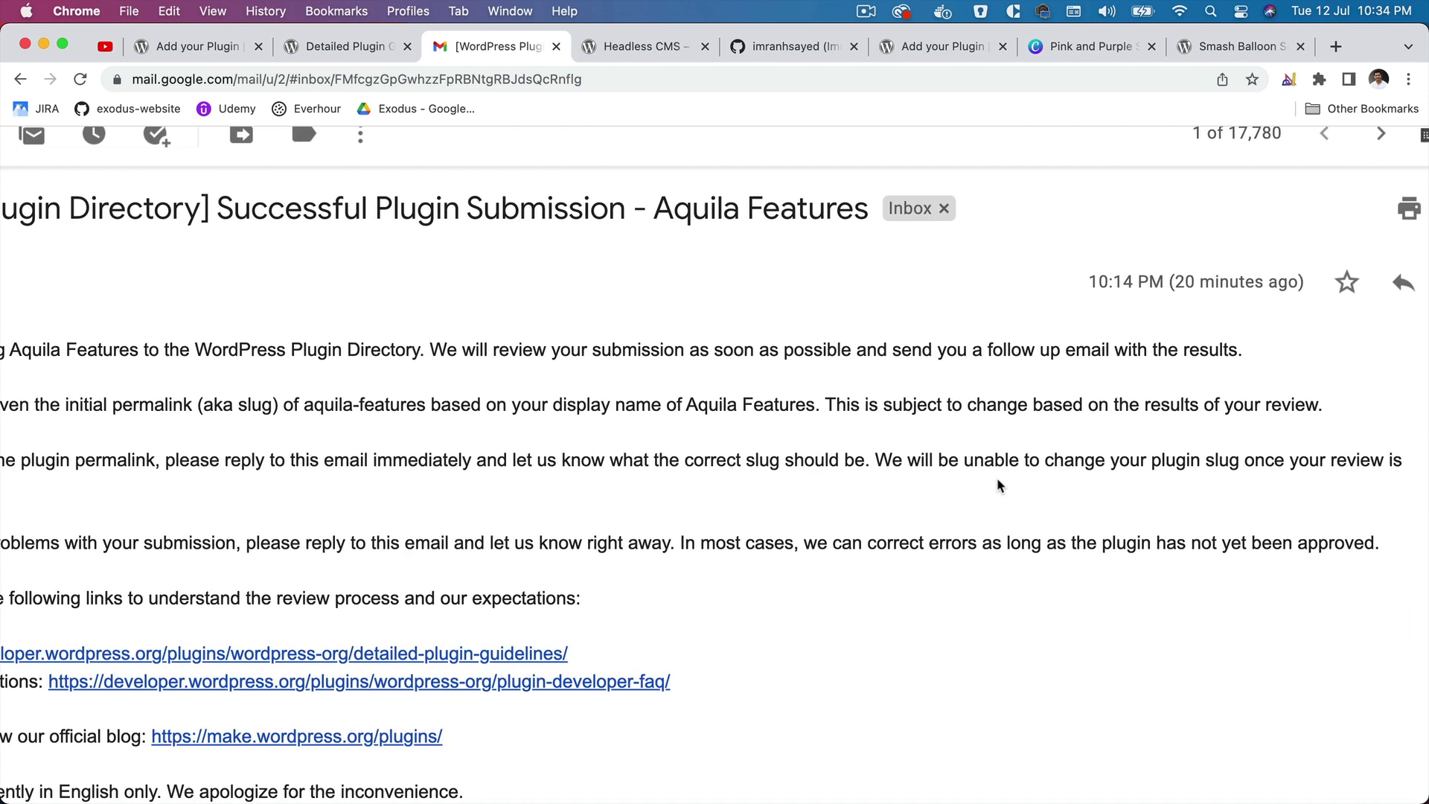
pyautogui.hscroll(1, 1000, 486)
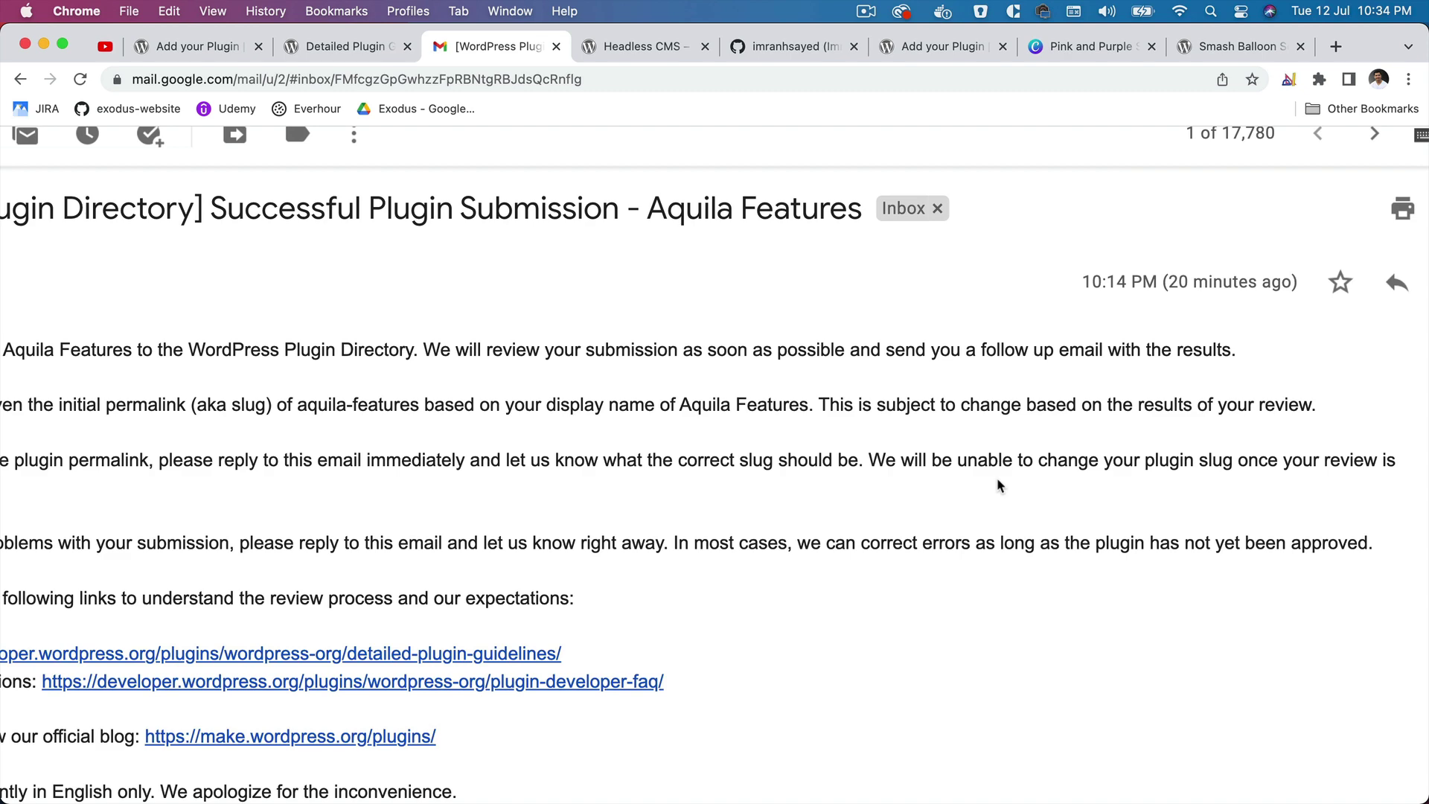
pyautogui.hscroll(-10, 1000, 484)
pyautogui.hscroll(2, 1000, 485)
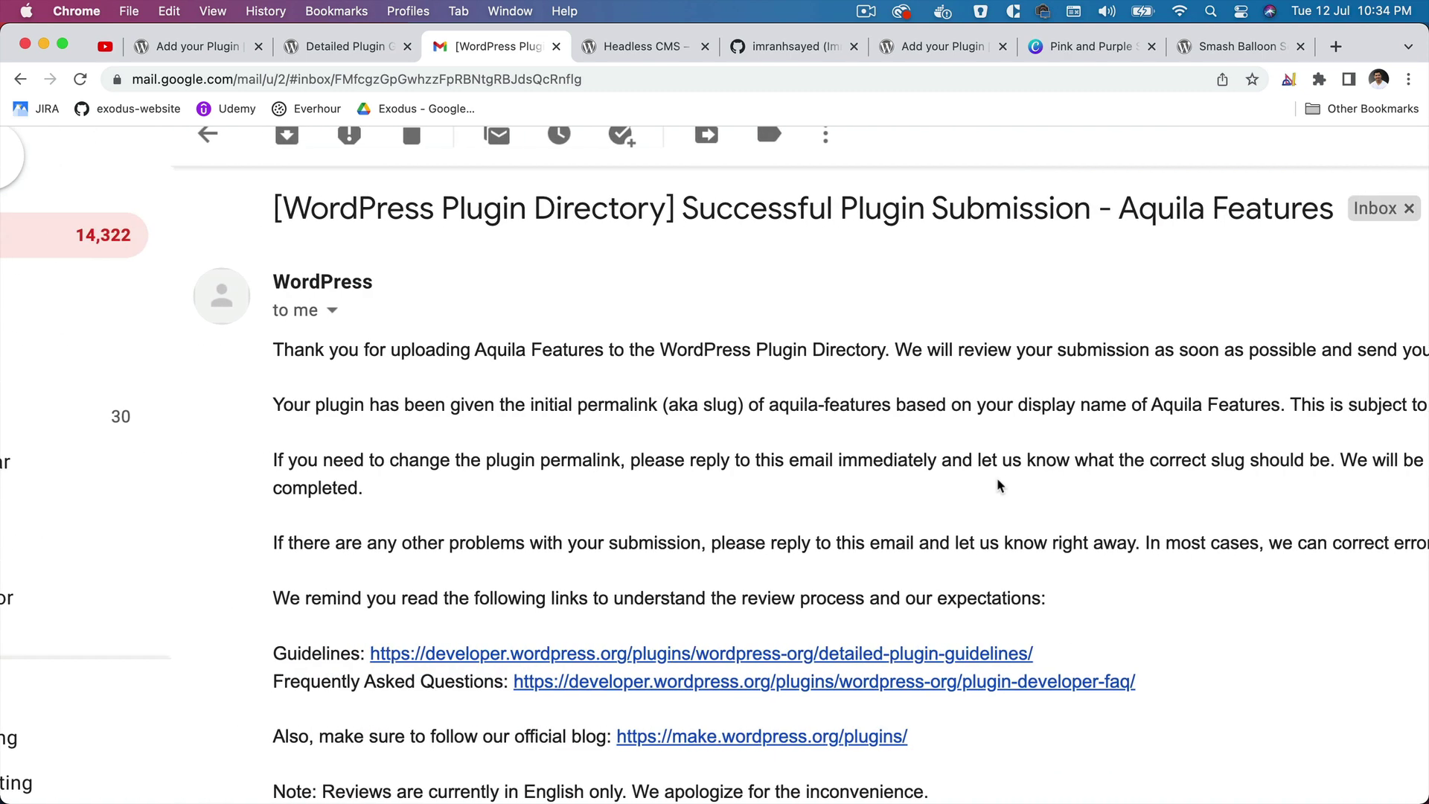
pyautogui.hscroll(2, 999, 485)
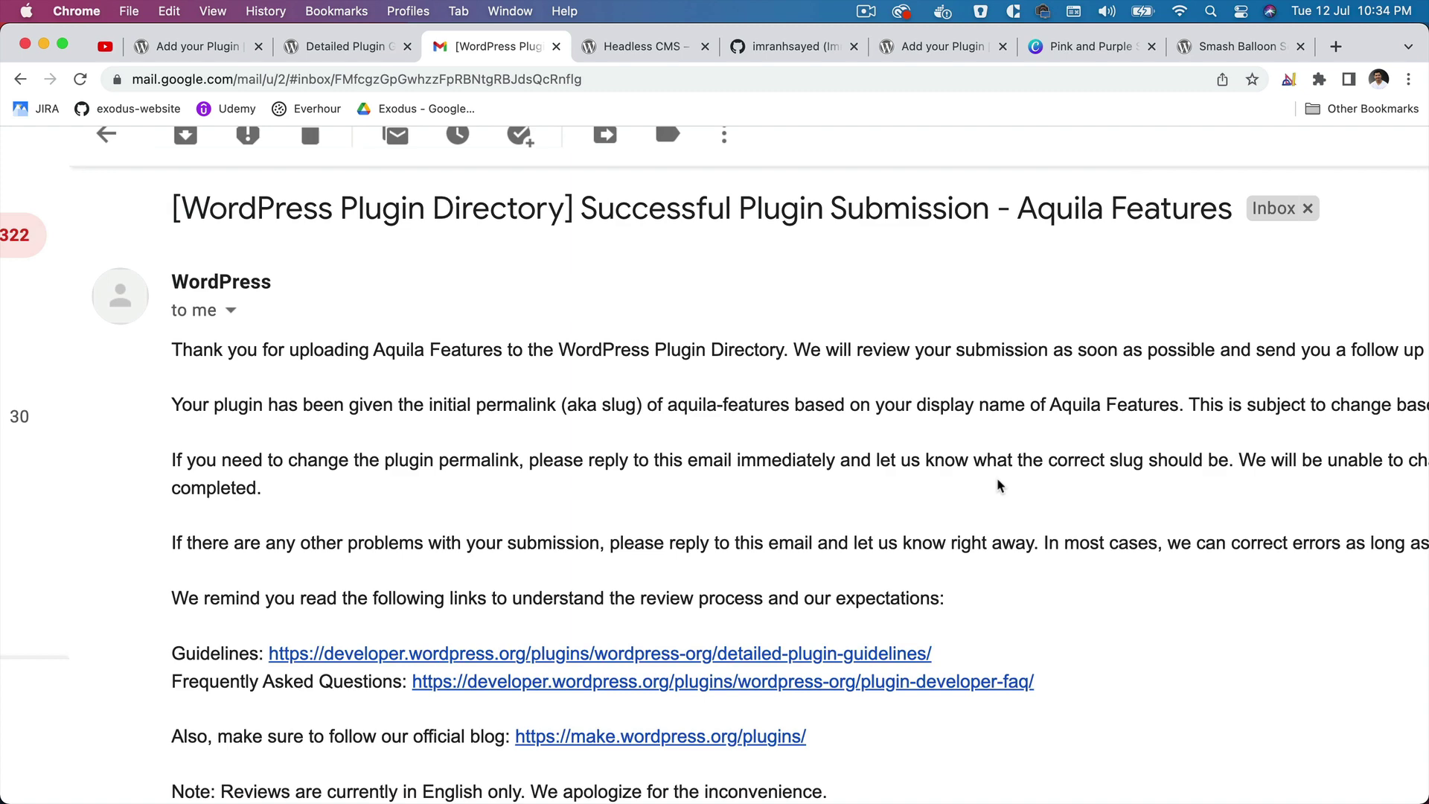
pyautogui.scroll(-3, 1000, 487)
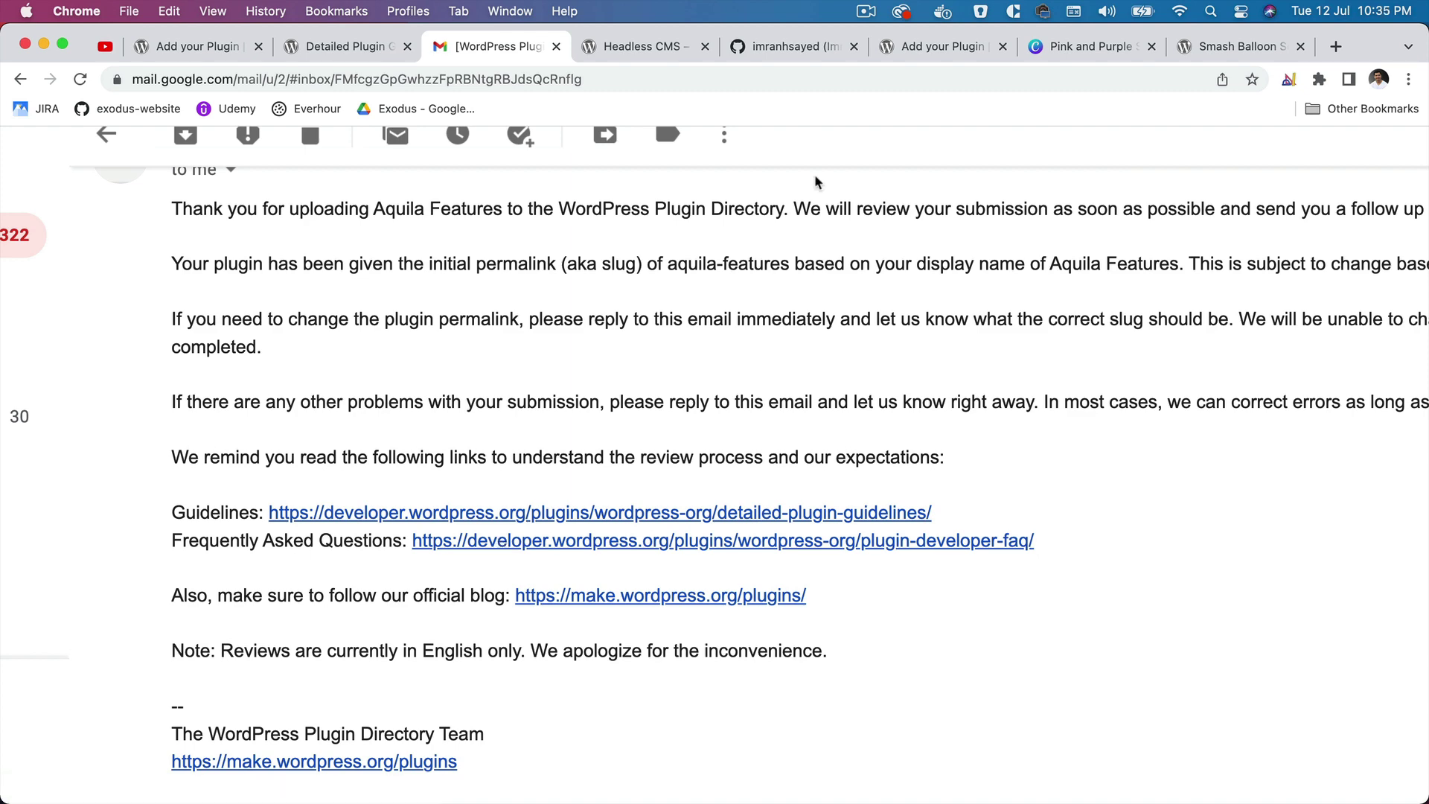
# - Reset Chrome's zoom to 100% so the whole confirmation email shows
pyautogui.press('super+0')
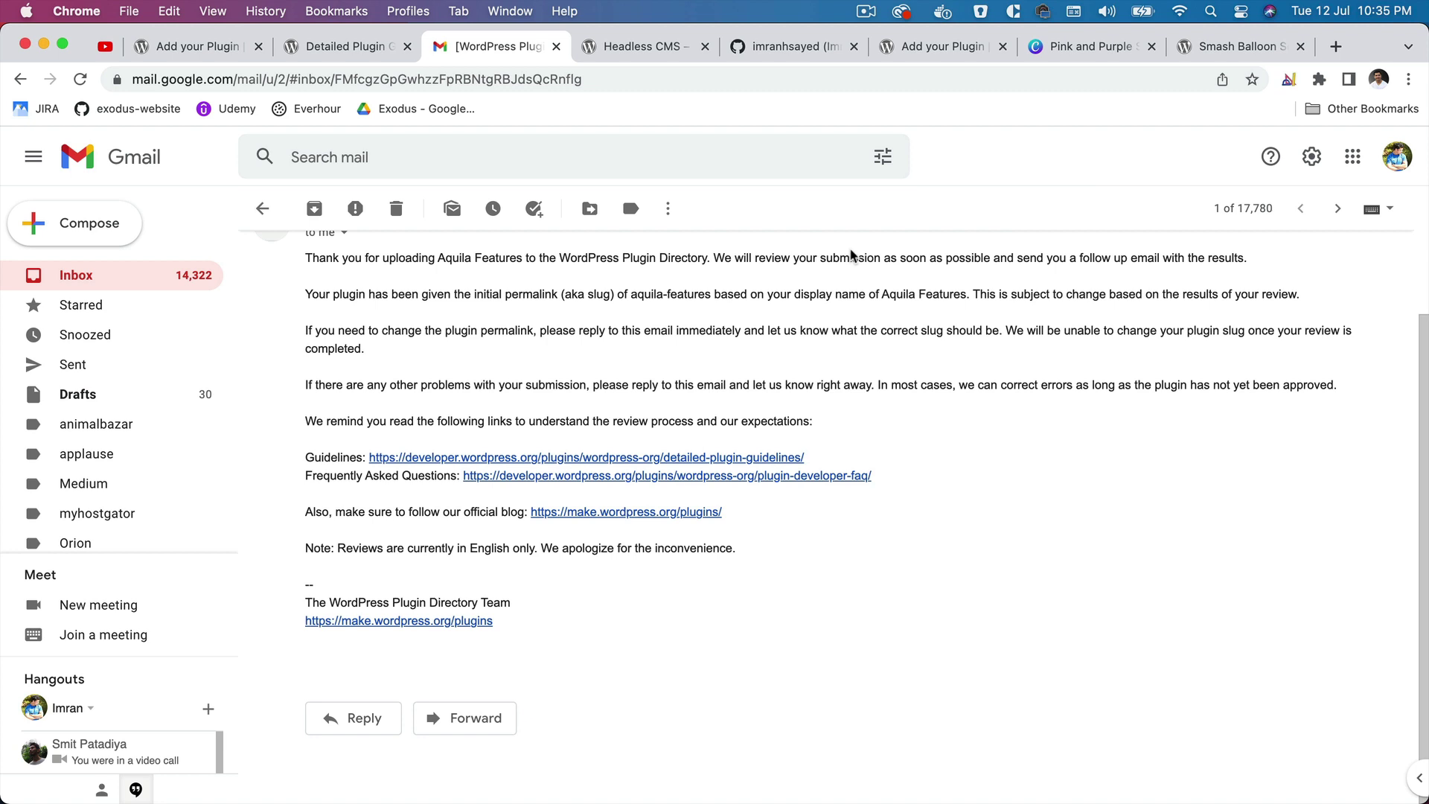
# - Switch to the imranhsayed GitHub profile tab with its README banner
pyautogui.click(771, 47)
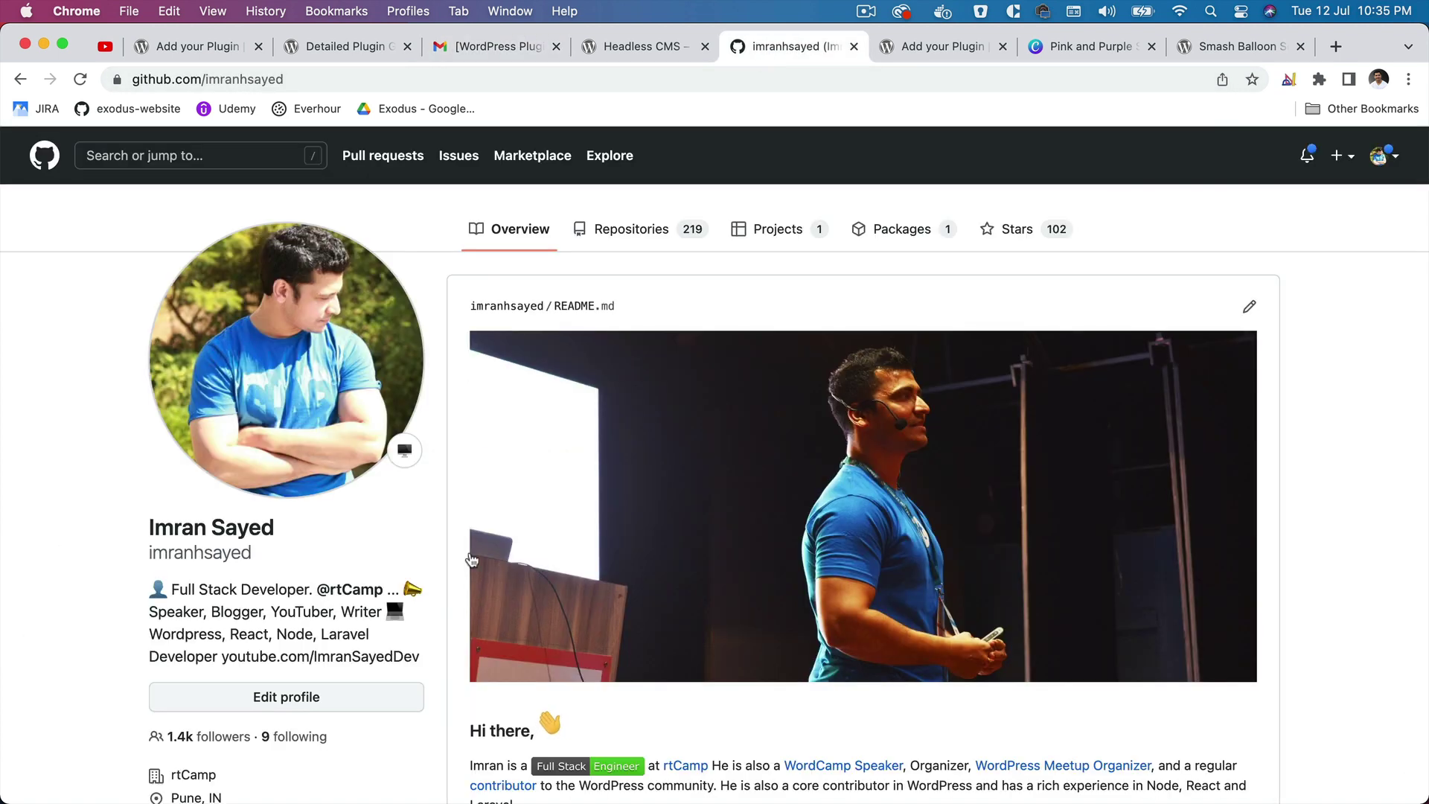
pyautogui.scroll(-2, 473, 560)
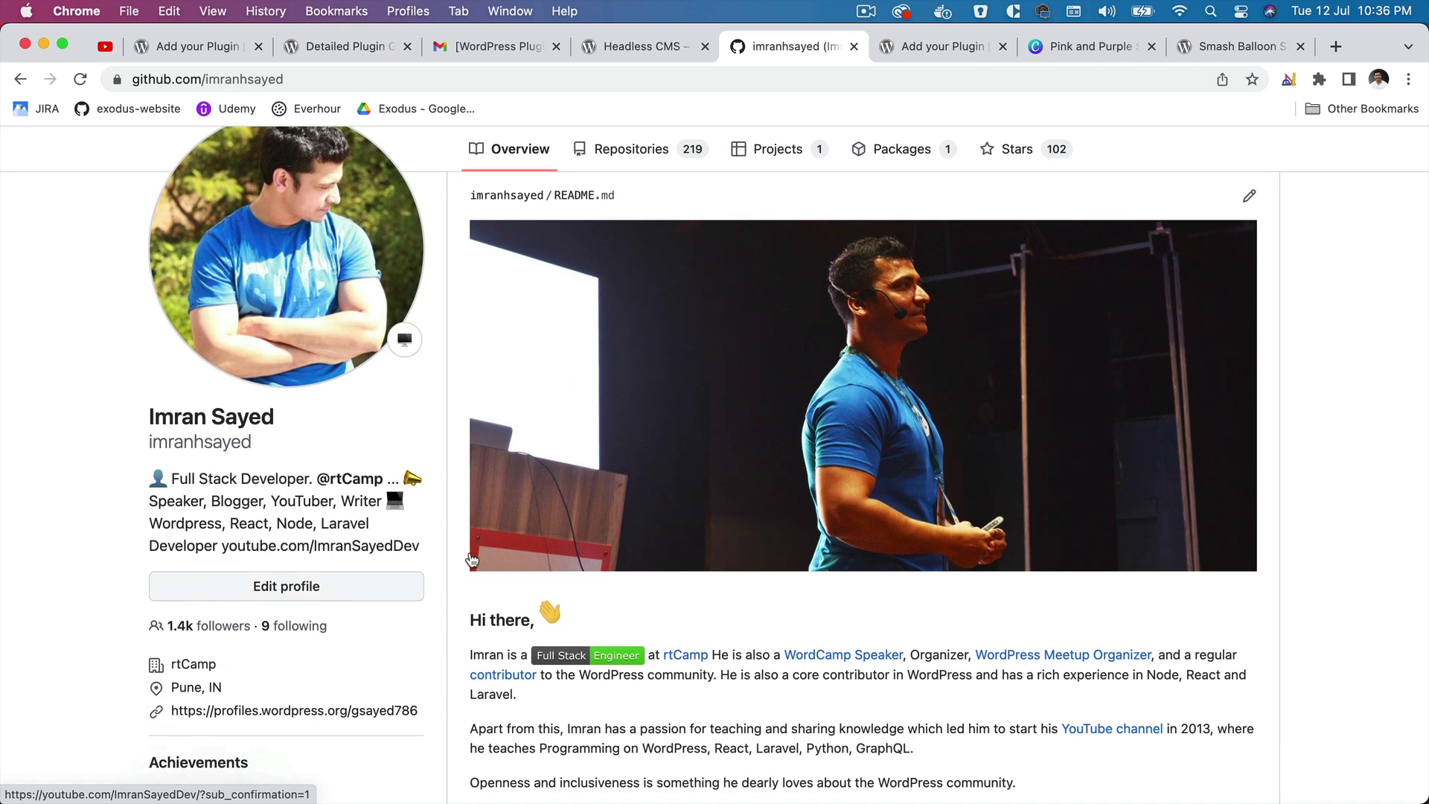
pyautogui.scroll(2, 472, 559)
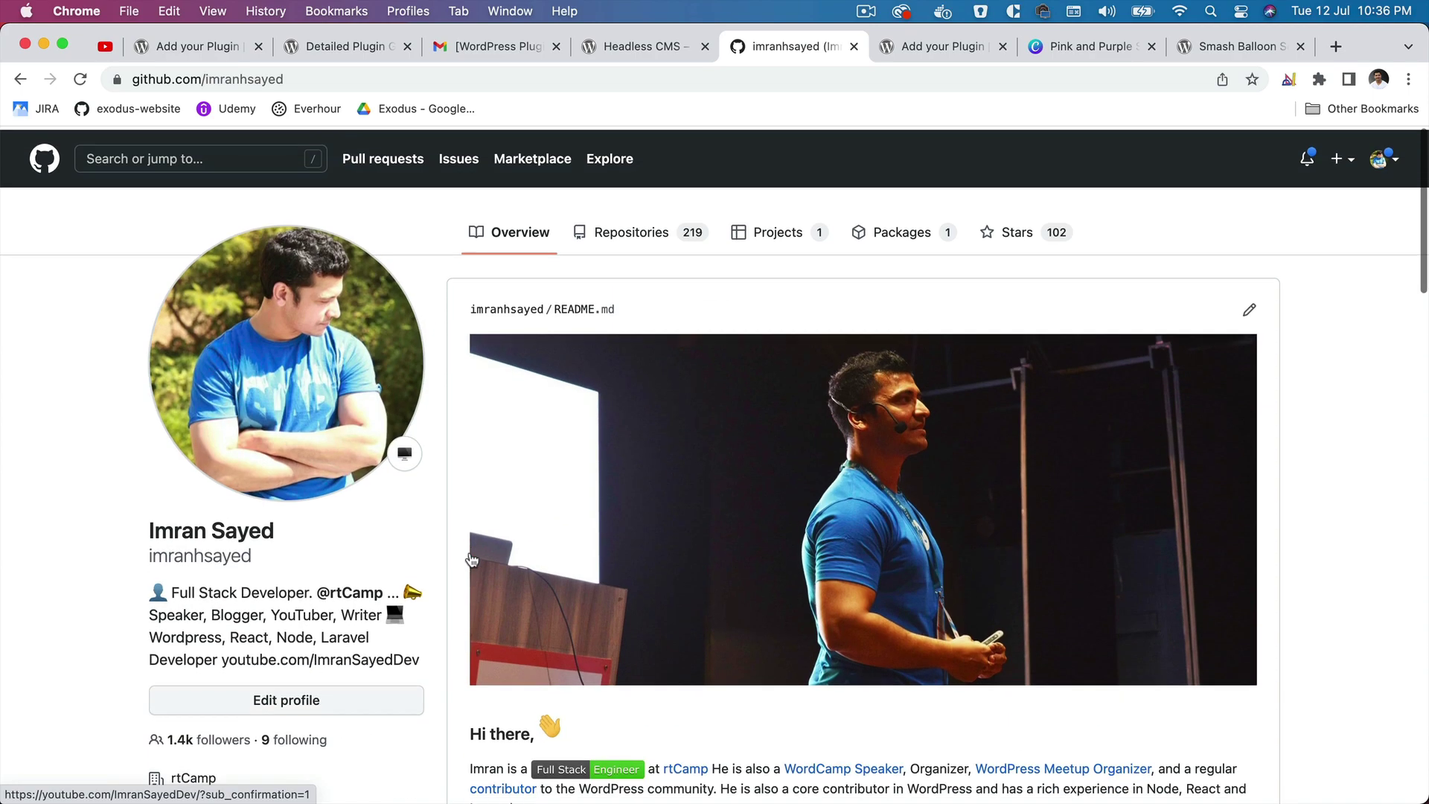